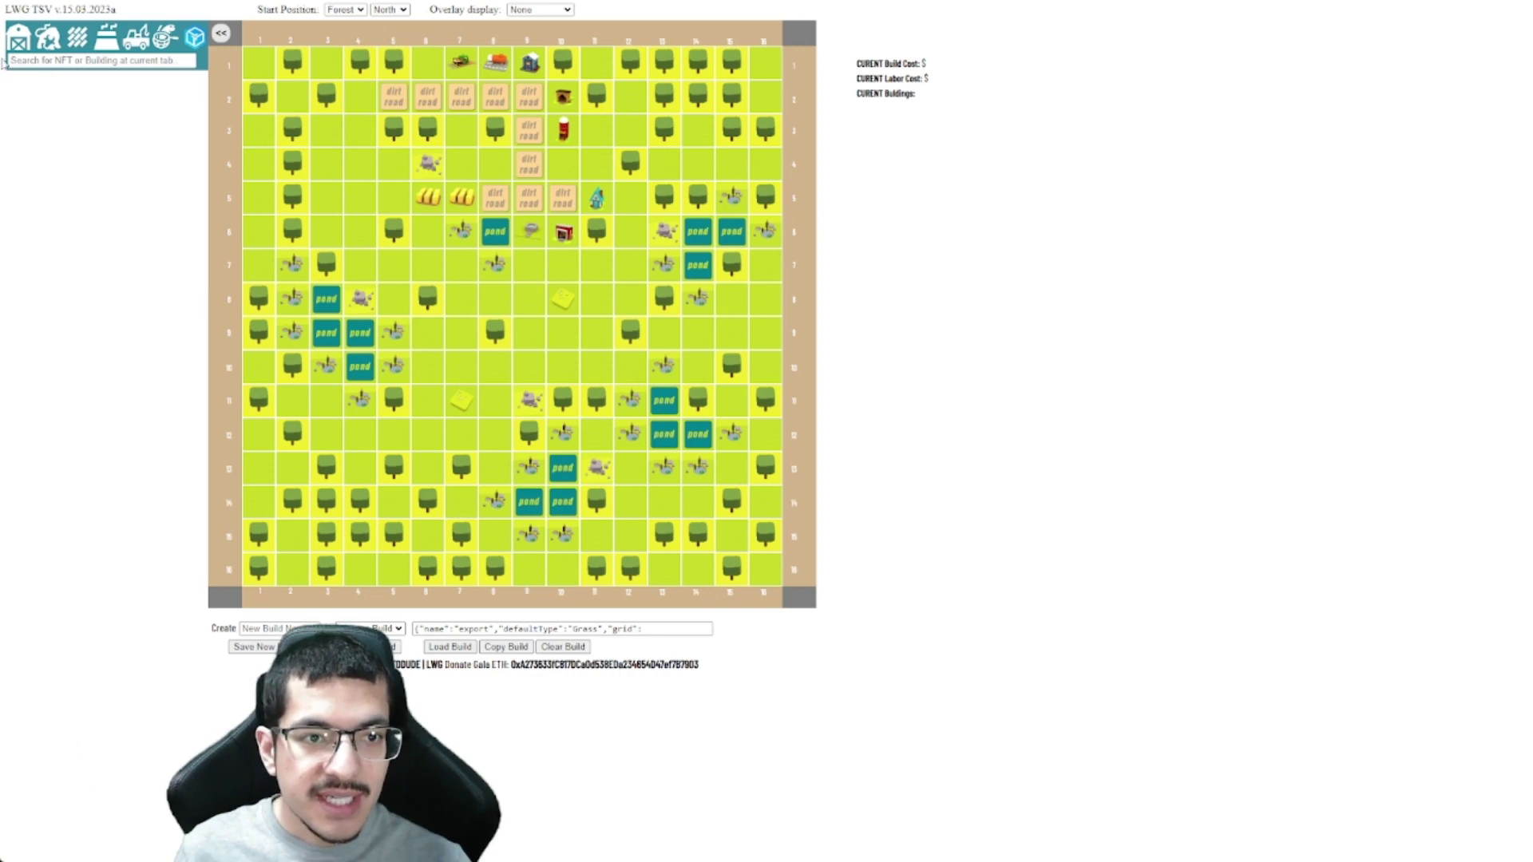
- Place dirt road tiles in column 7 of the farm grid, on rows 8, 9 and 10
{"action": "left_click", "coordinate": [30, 44]}
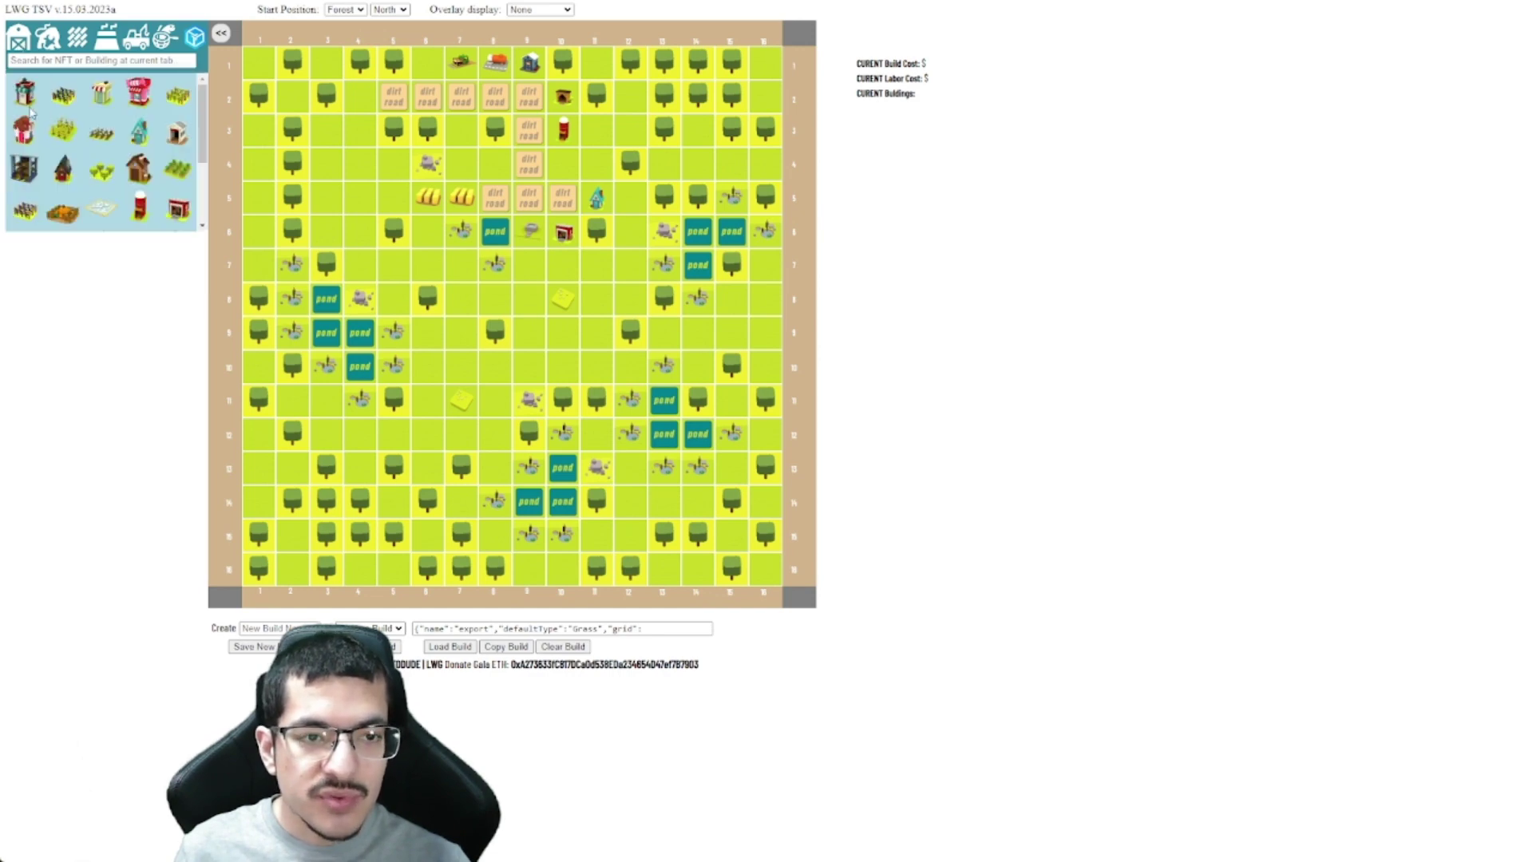
{"action": "left_click", "coordinate": [76, 38]}
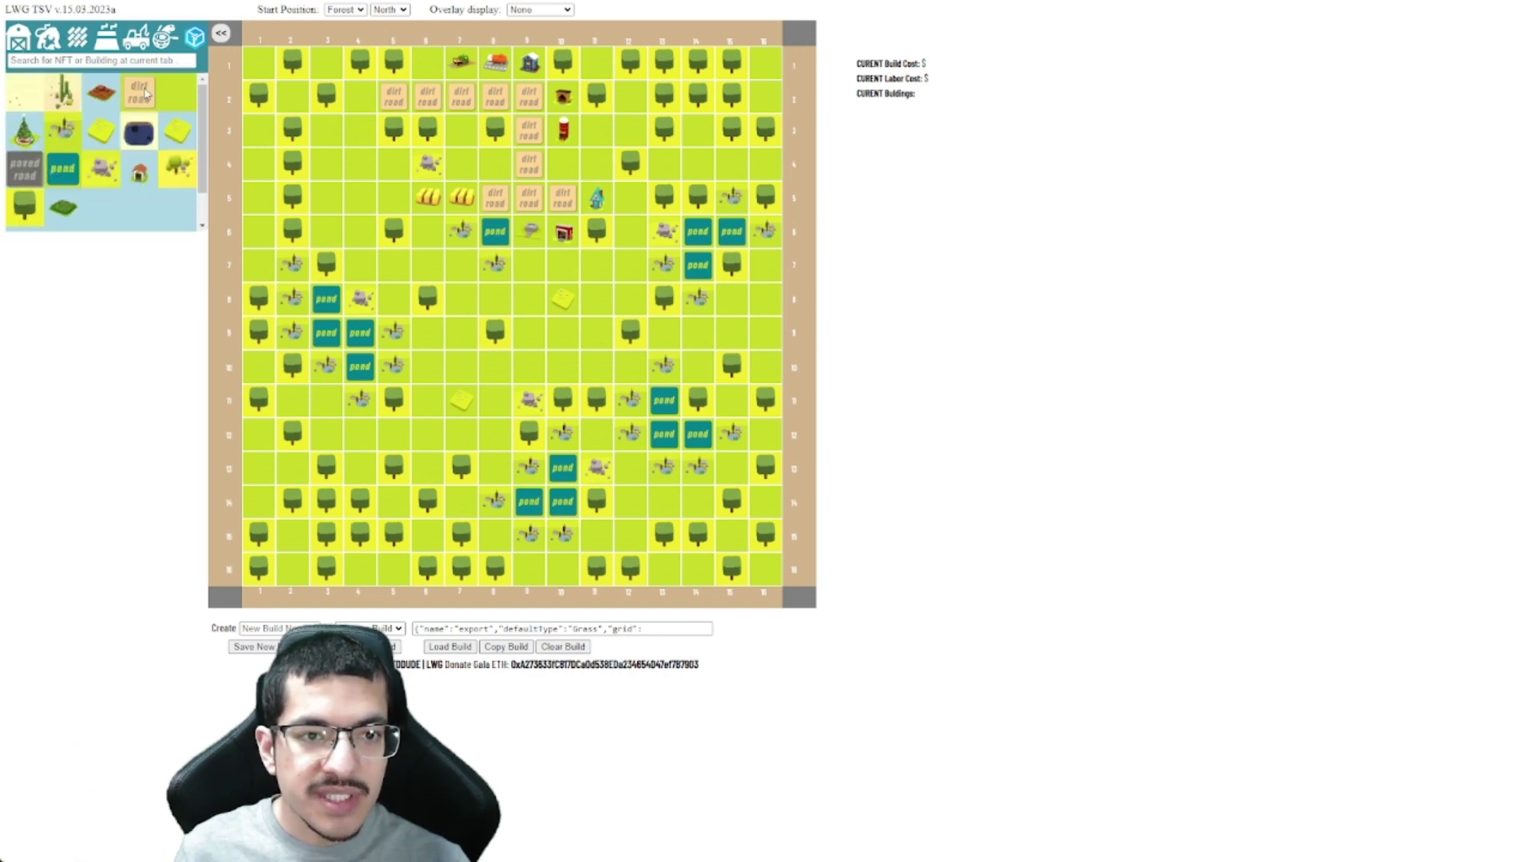
{"action": "left_click", "coordinate": [129, 90]}
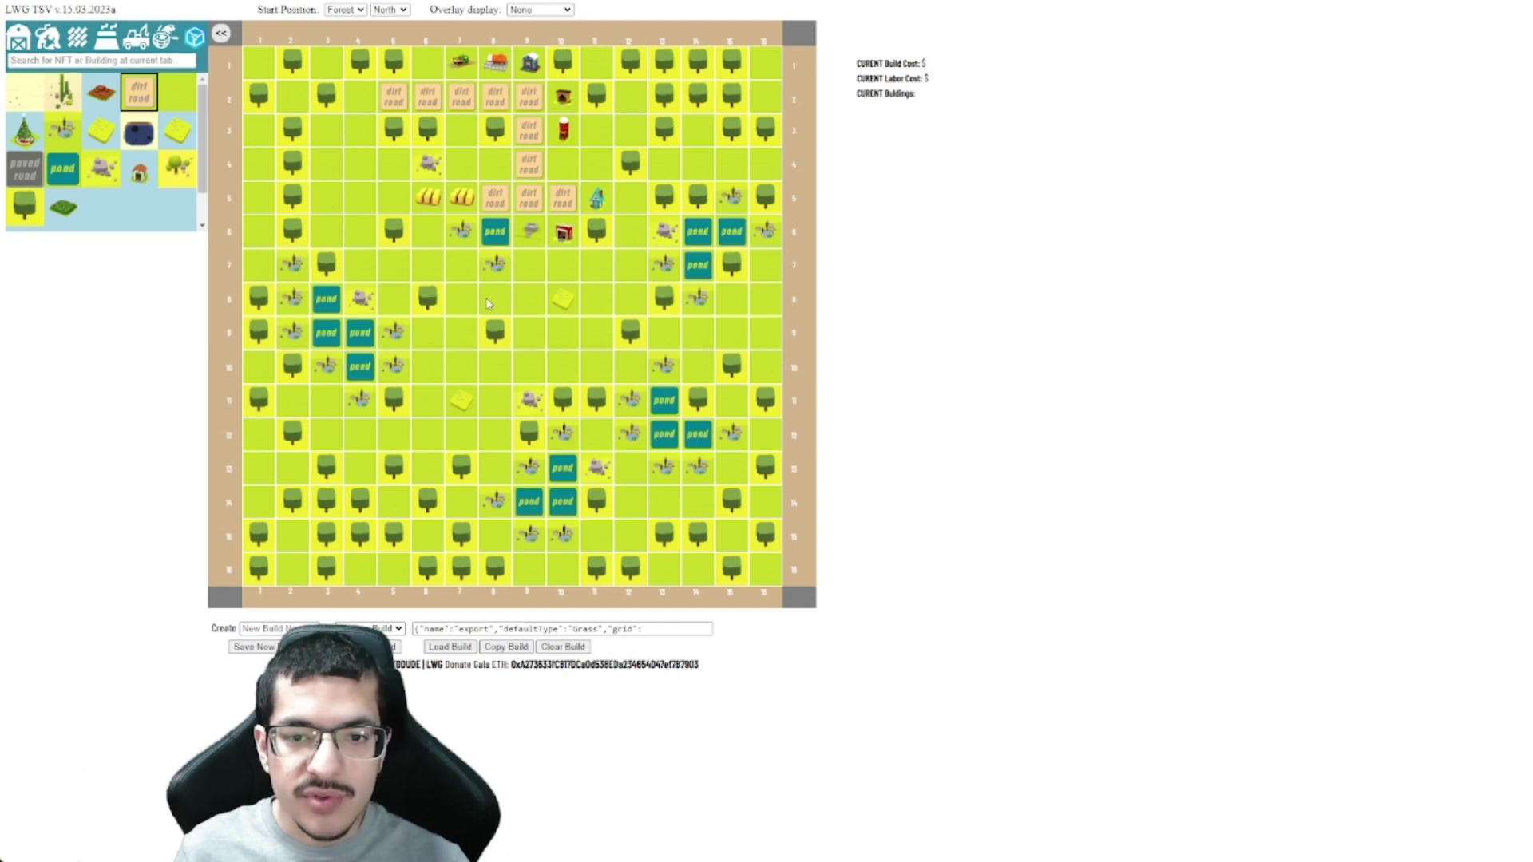
{"action": "left_click", "coordinate": [462, 299]}
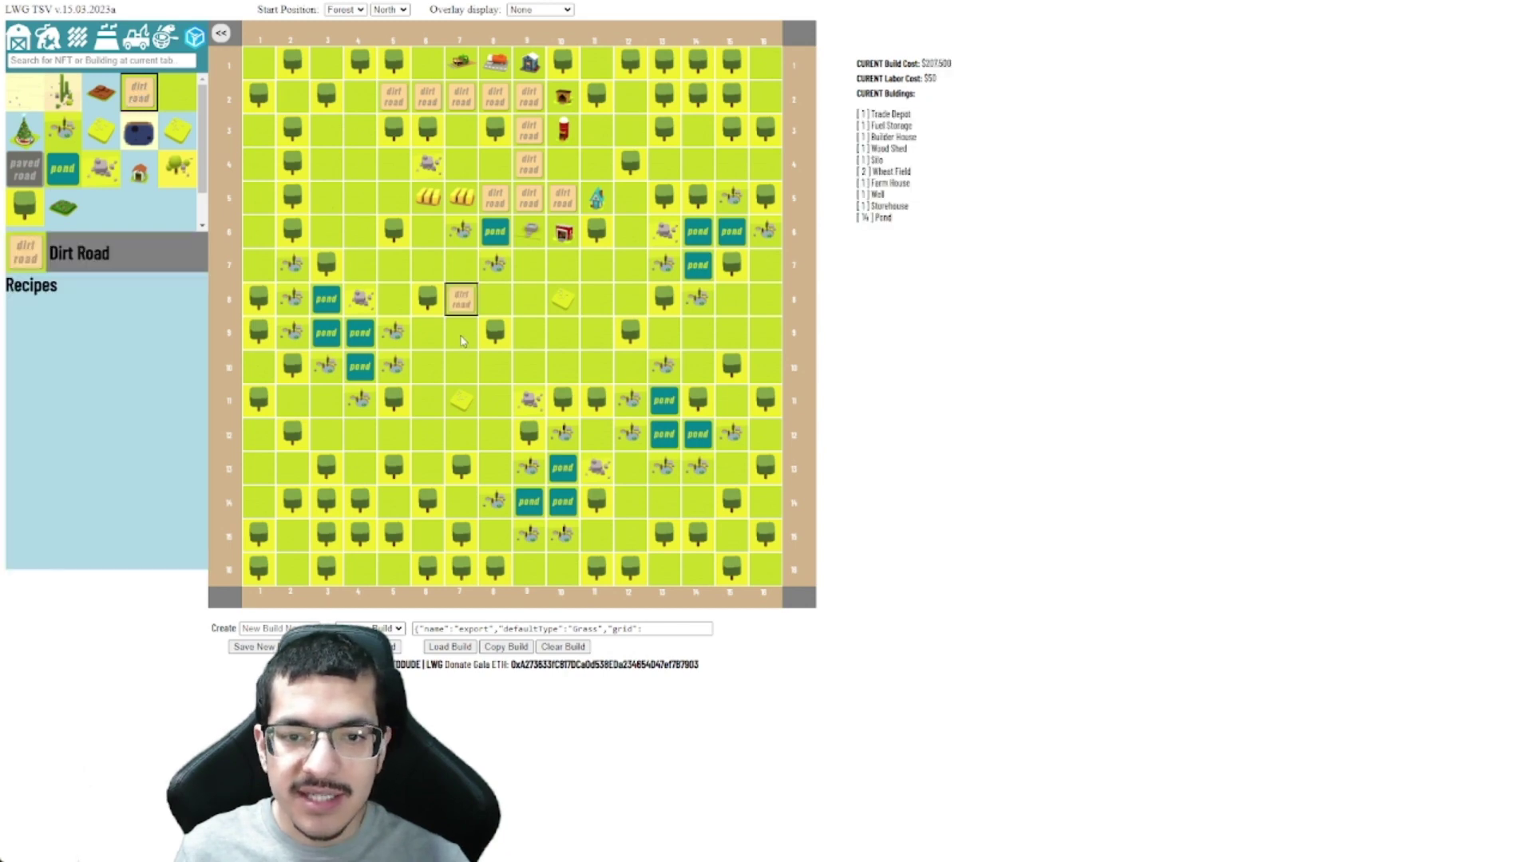
{"action": "left_click", "coordinate": [461, 333]}
{"action": "left_click", "coordinate": [462, 367]}
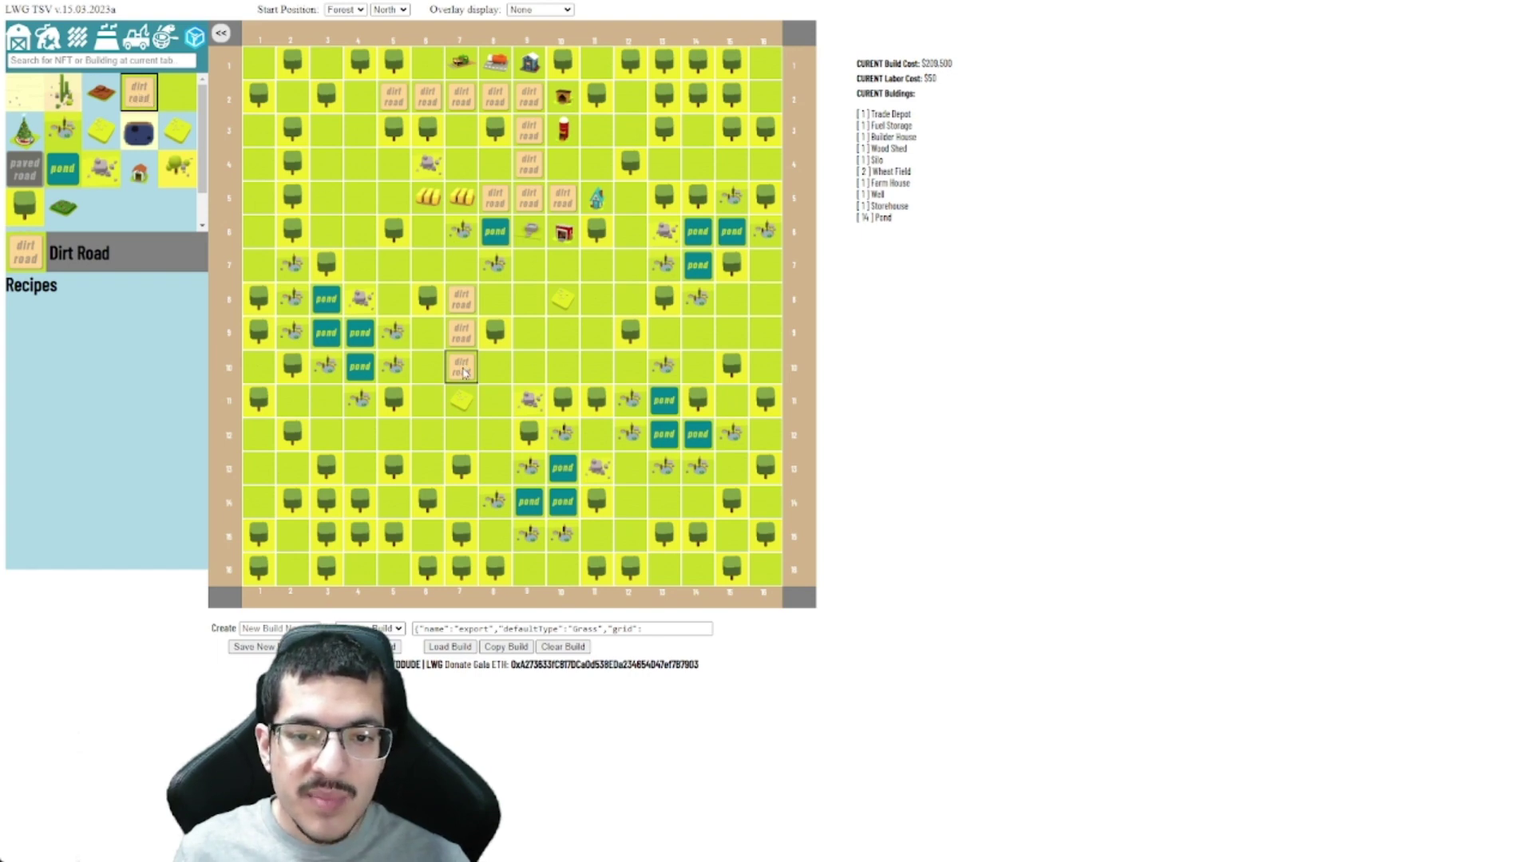
- Erase and repaint part of the column 7 dirt road, and clear the road and obstacles across to column 10, row 11
{"action": "right_click_drag", "start_coordinate": [464, 372], "coordinate": [462, 333]}
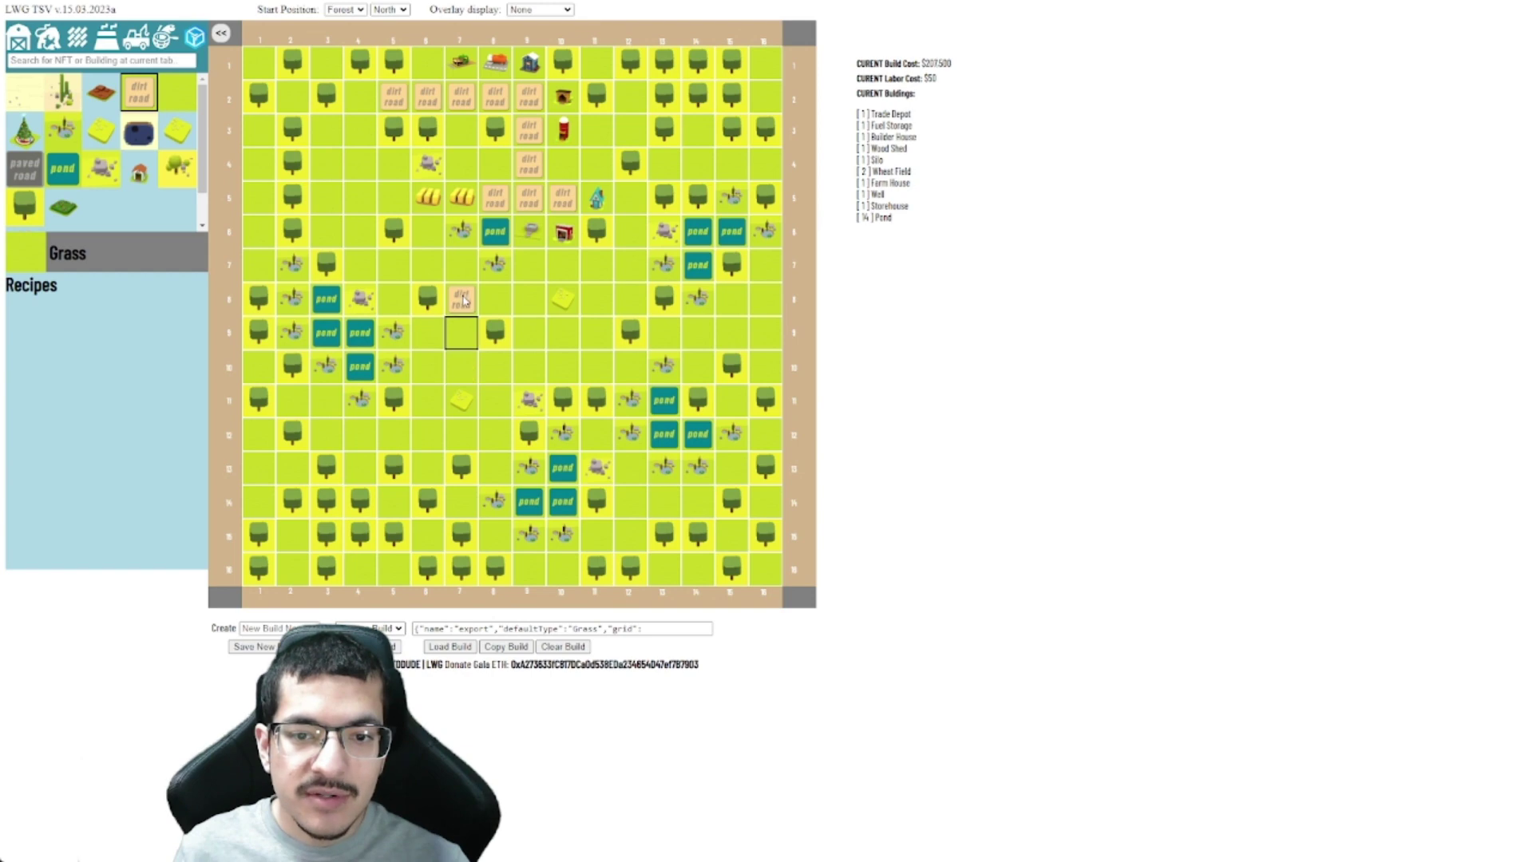
{"action": "left_click_drag", "start_coordinate": [464, 302], "coordinate": [461, 368]}
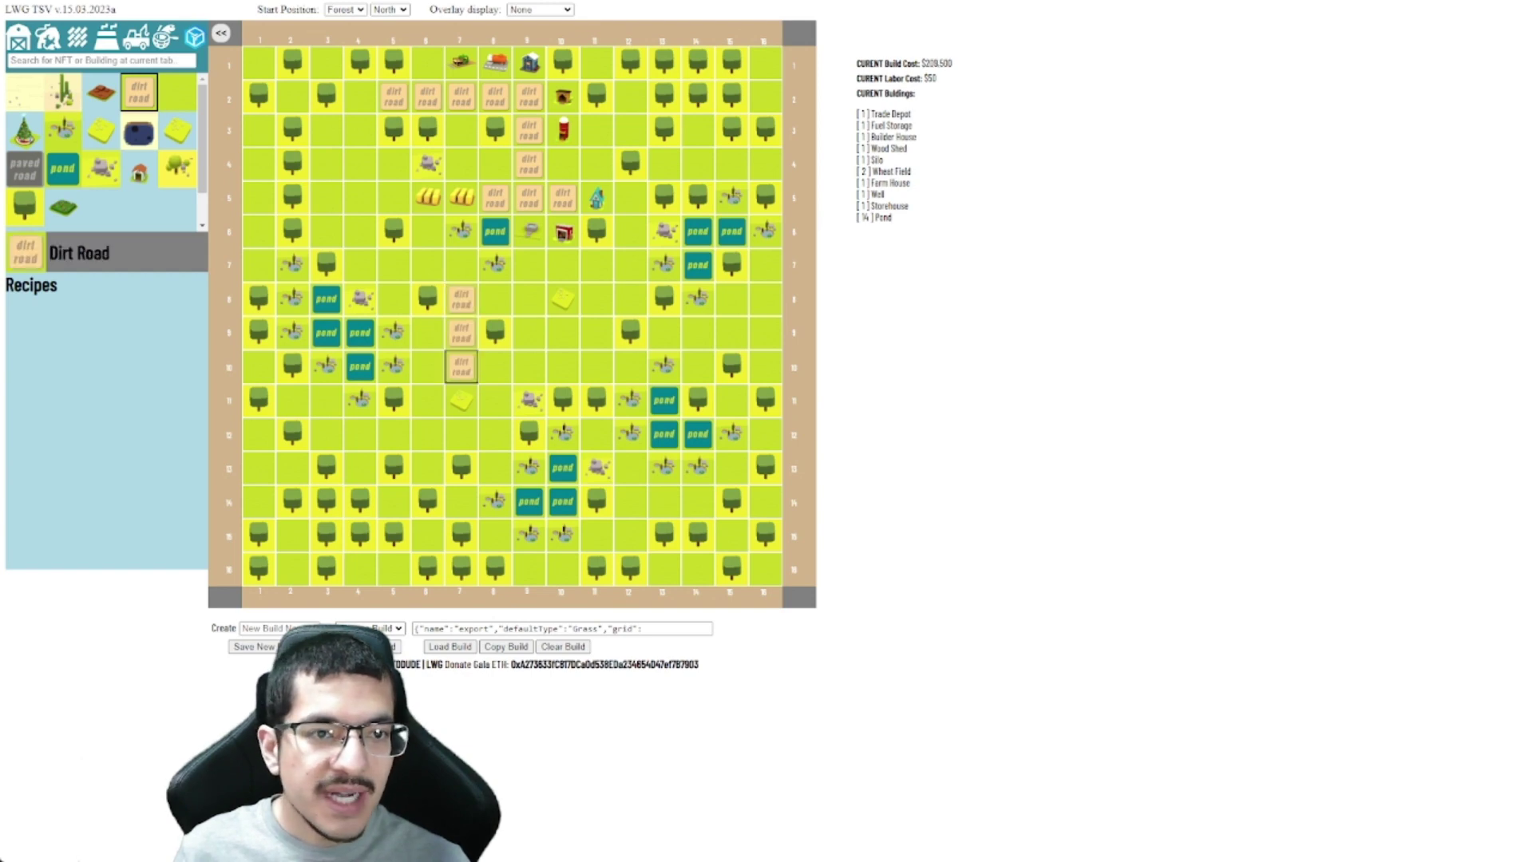
{"action": "left_click", "coordinate": [18, 40]}
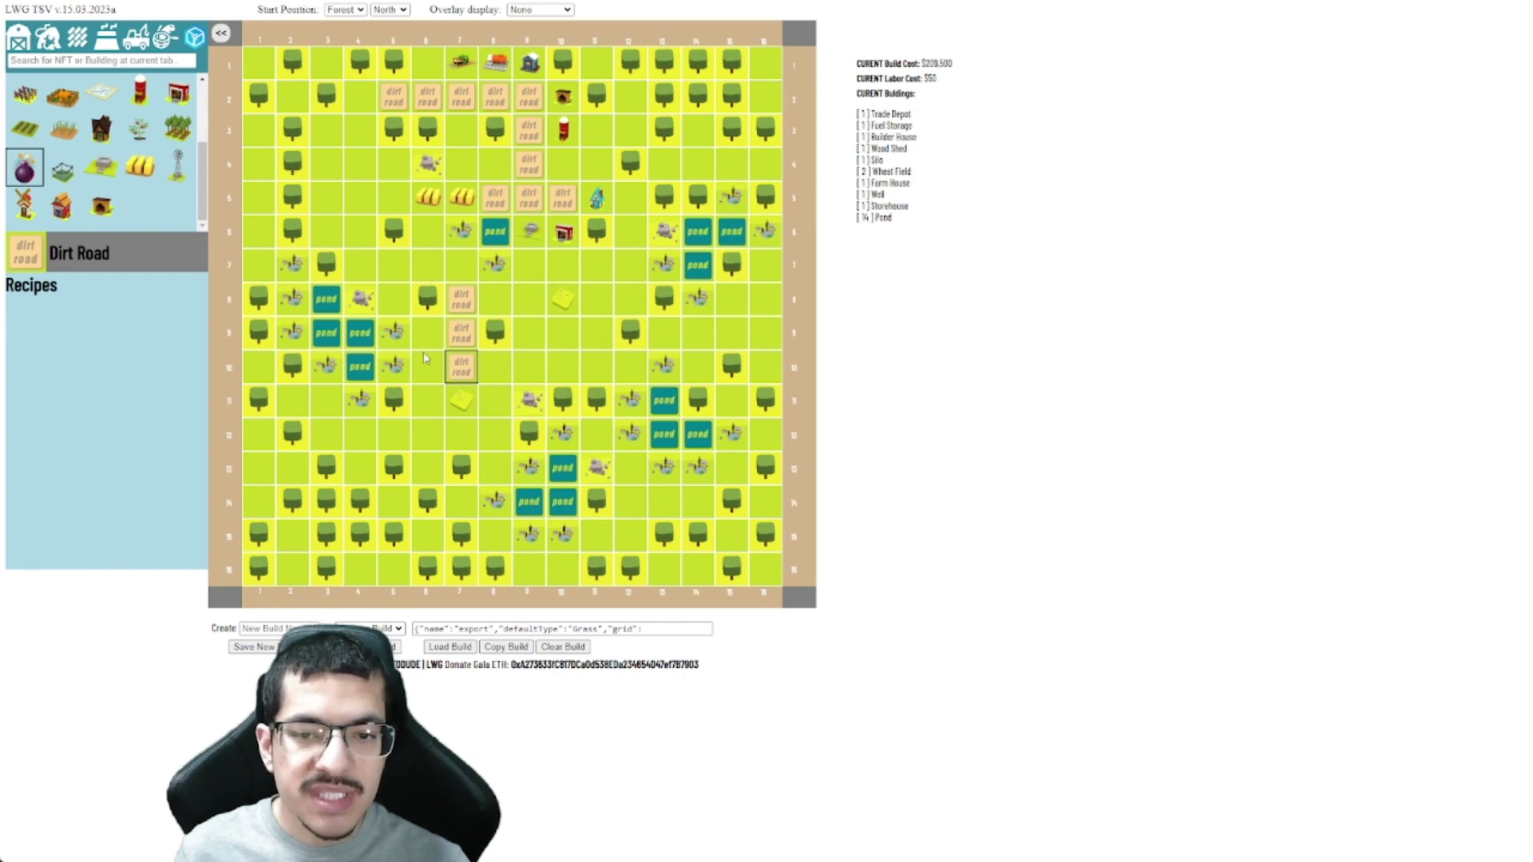
{"action": "mouse_move", "coordinate": [462, 376]}
{"action": "right_mouse_down"}
{"action": "mouse_move", "coordinate": [463, 335]}
{"action": "mouse_move", "coordinate": [431, 298]}
{"action": "mouse_move", "coordinate": [527, 375]}
{"action": "mouse_move", "coordinate": [532, 403]}
{"action": "mouse_move", "coordinate": [562, 400]}
{"action": "right_mouse_up"}
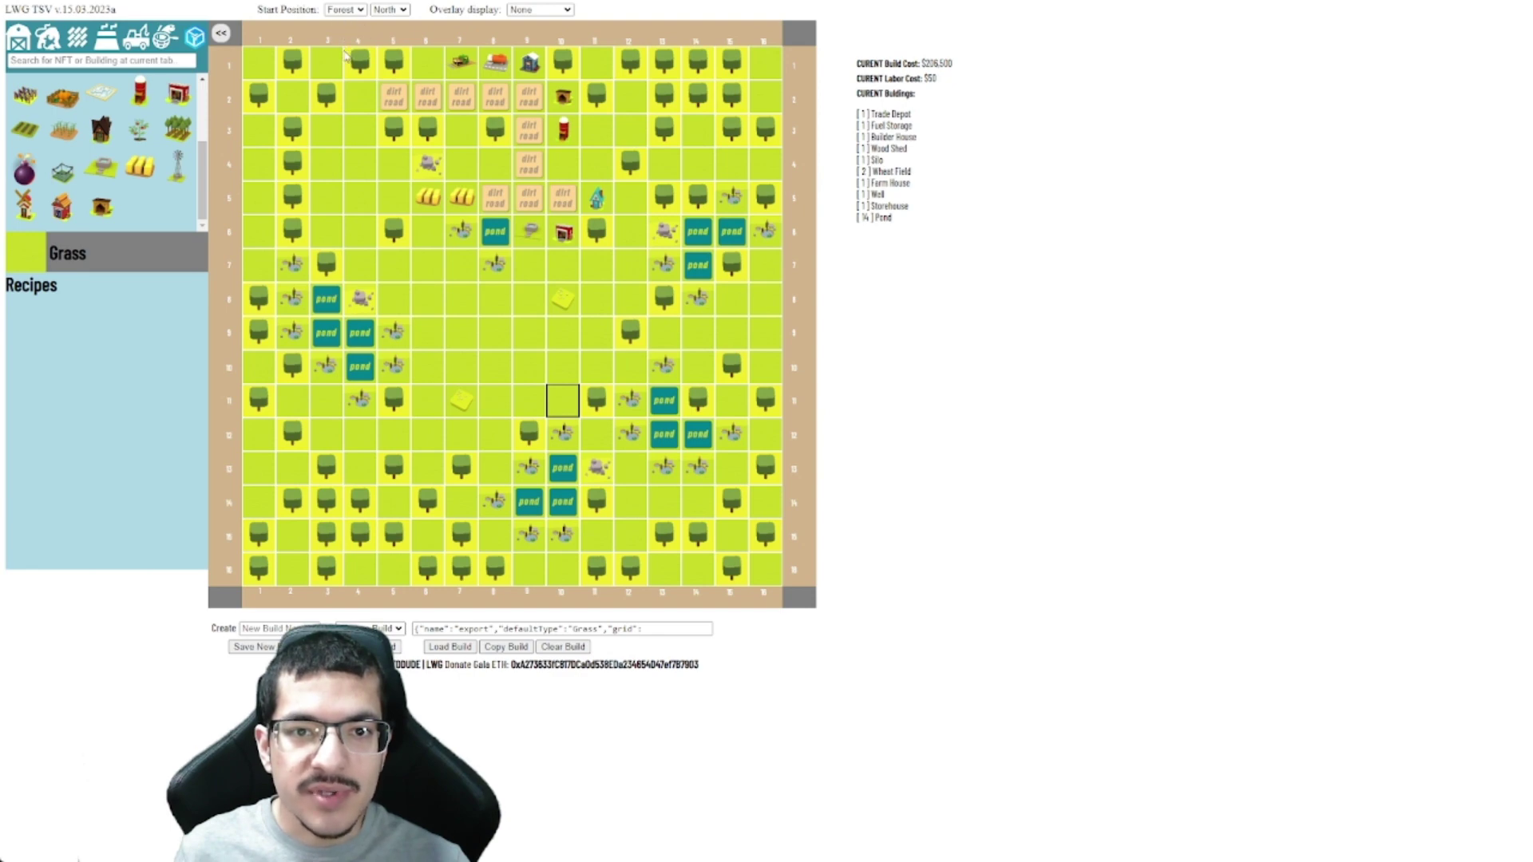
- Try the Empty start position, and then set the start position to Plains
{"action": "key", "text": "Up"}
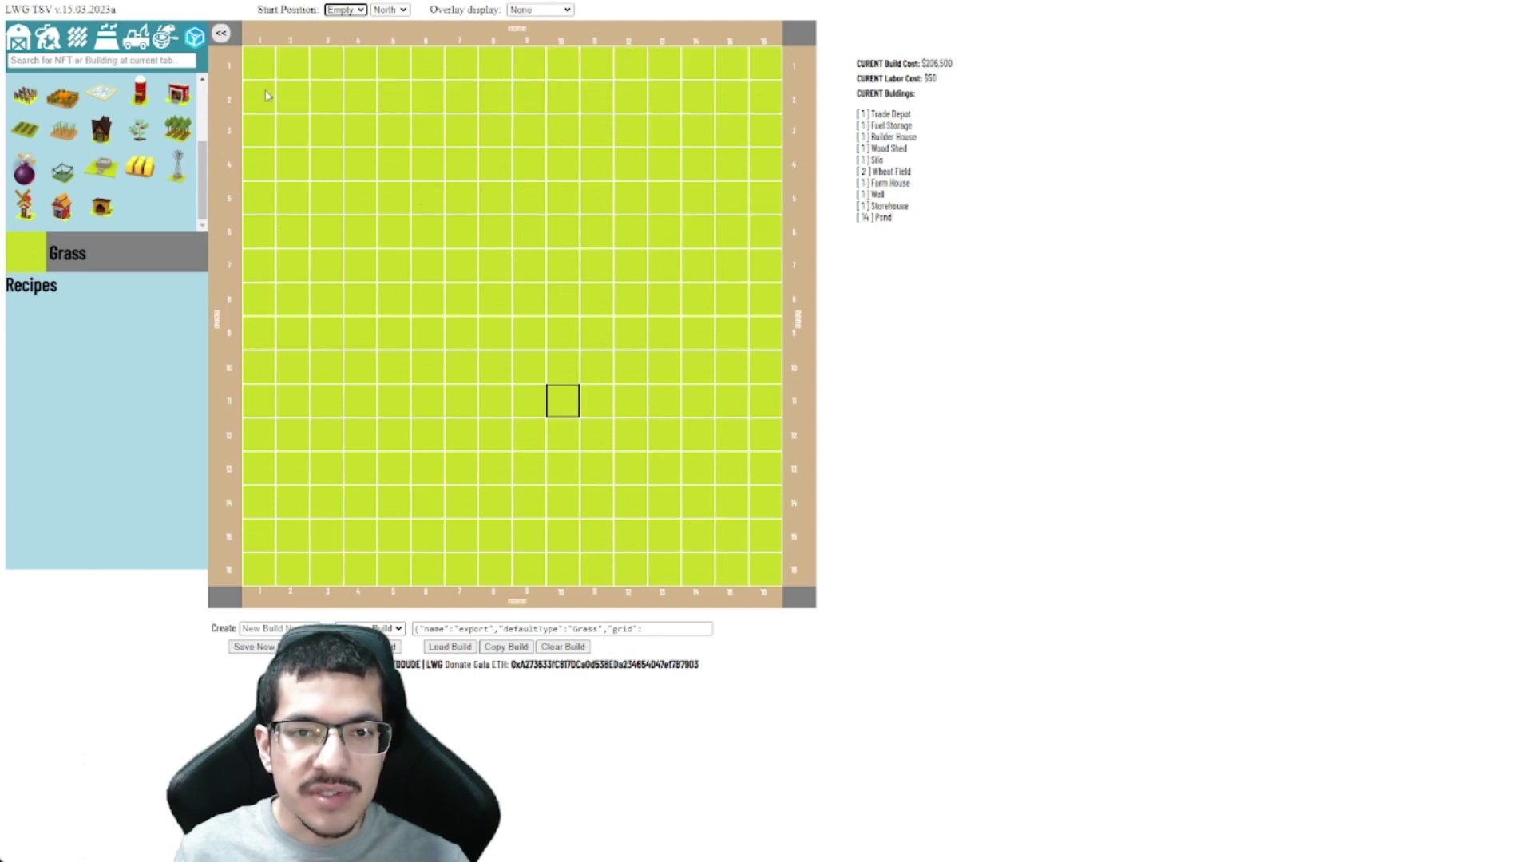
{"action": "left_click", "coordinate": [360, 13]}
{"action": "left_click", "coordinate": [345, 35]}
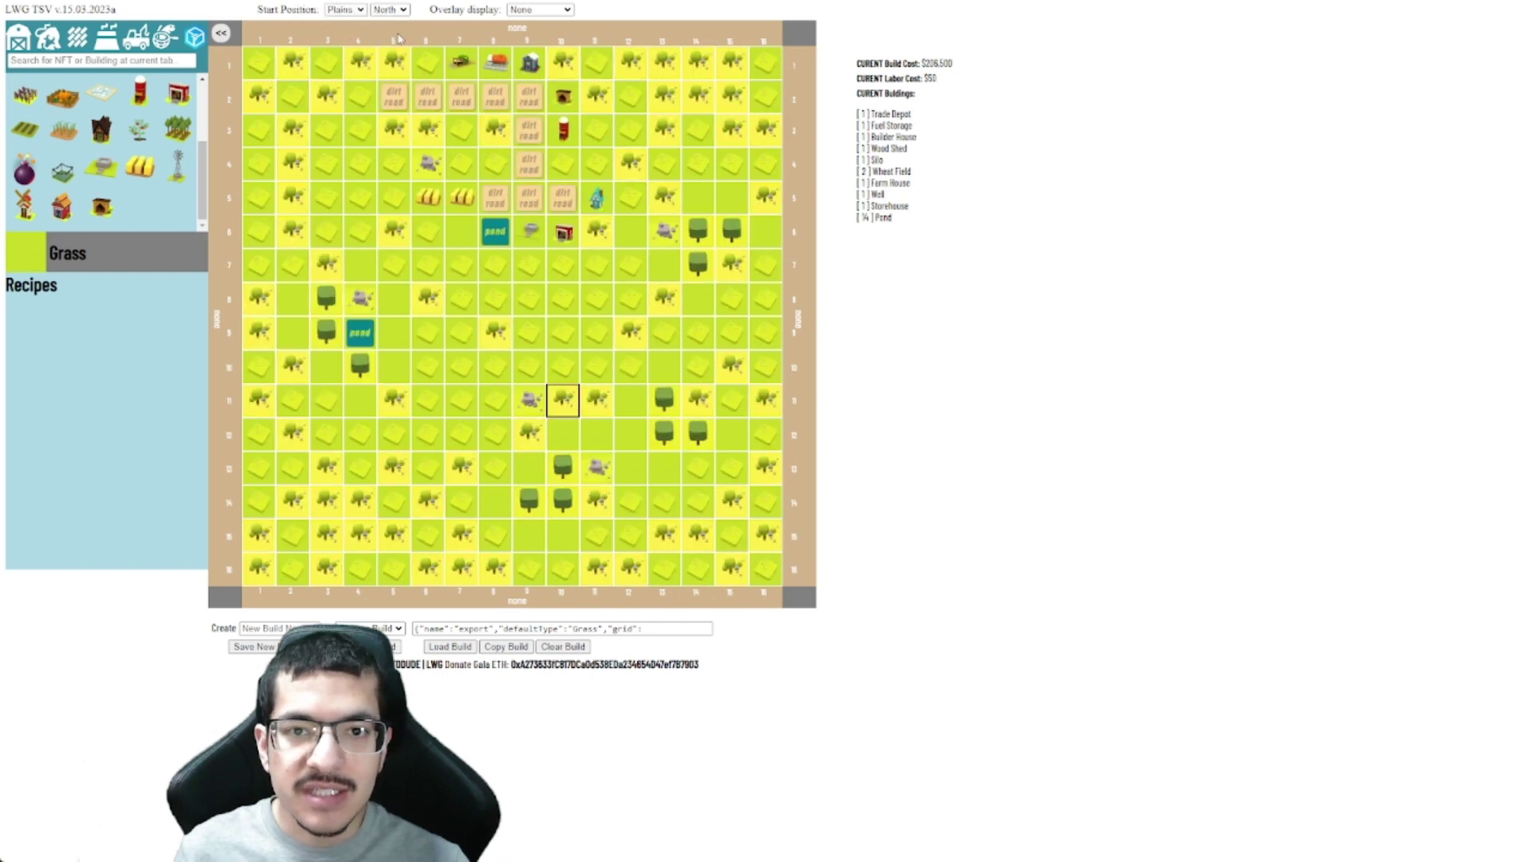
- Preview the Plains layout in other orientations, including East and West, and return it to North
{"action": "key", "text": "Down"}
{"action": "key", "text": "Down"}
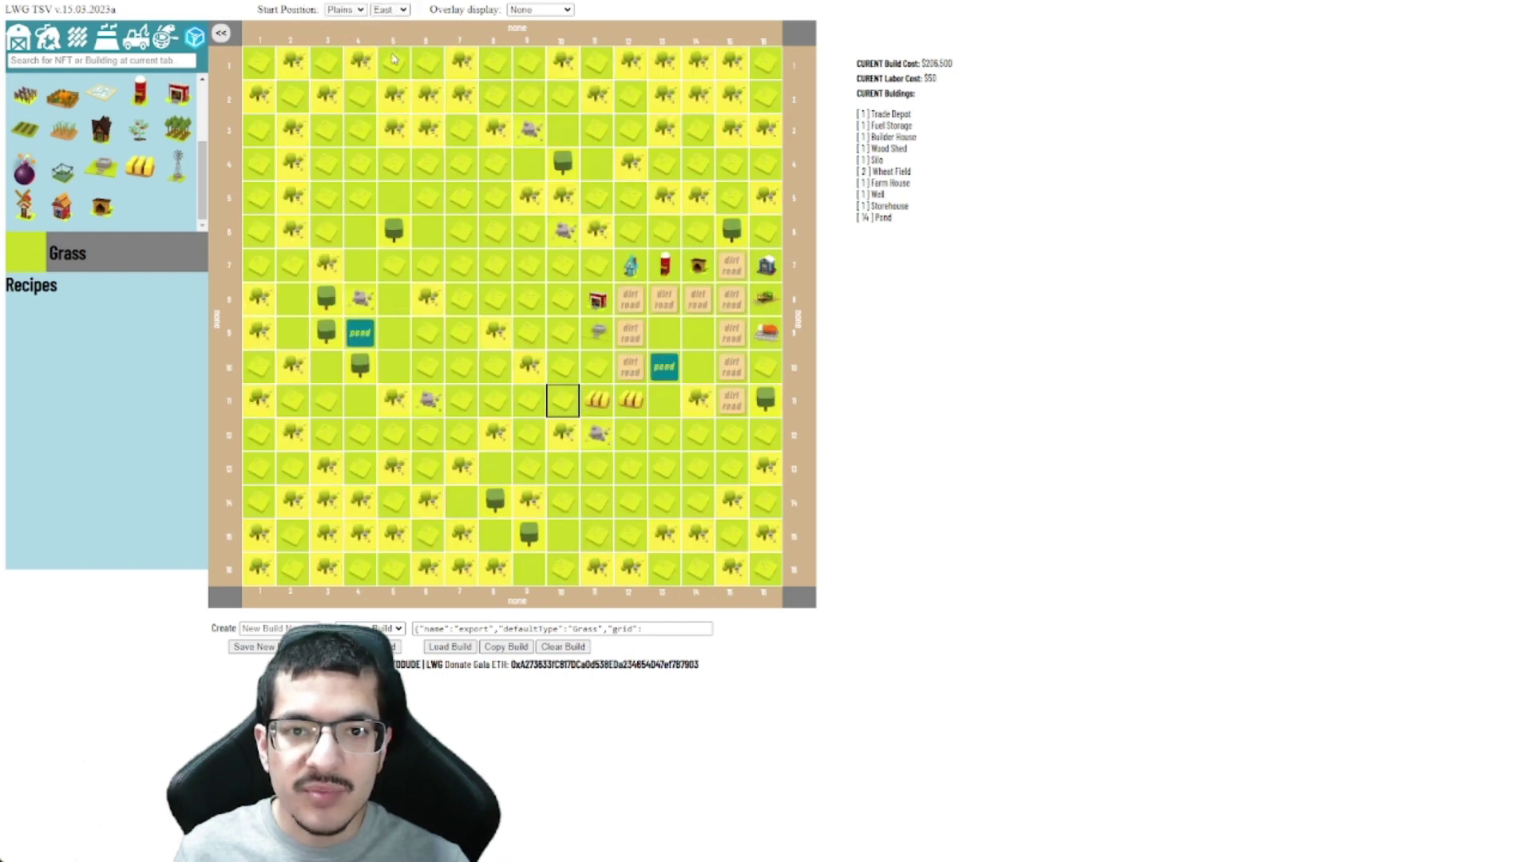
{"action": "key", "text": "Down"}
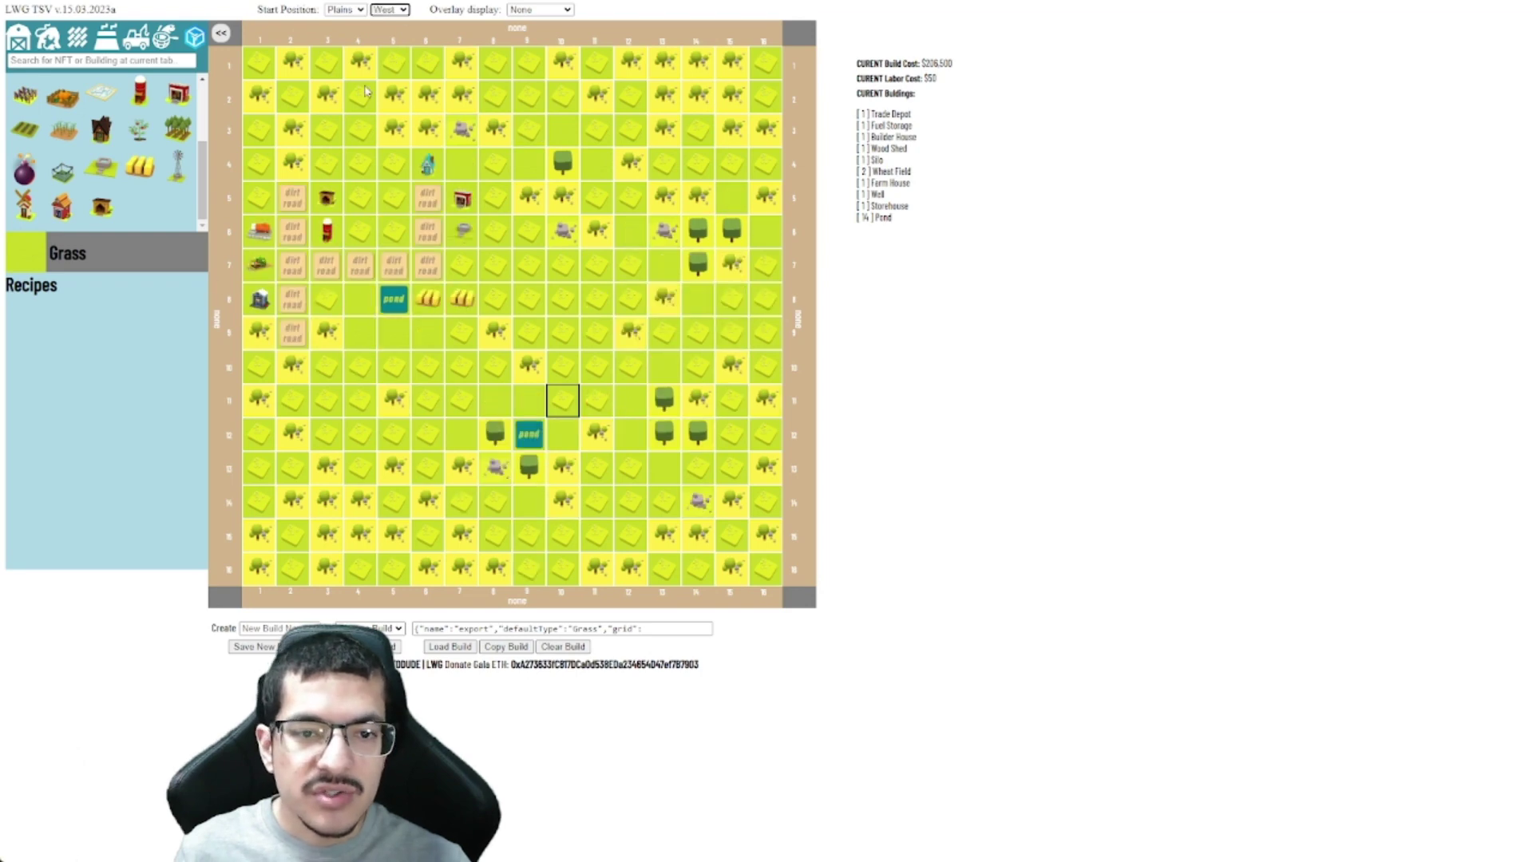
{"action": "left_click", "coordinate": [397, 21]}
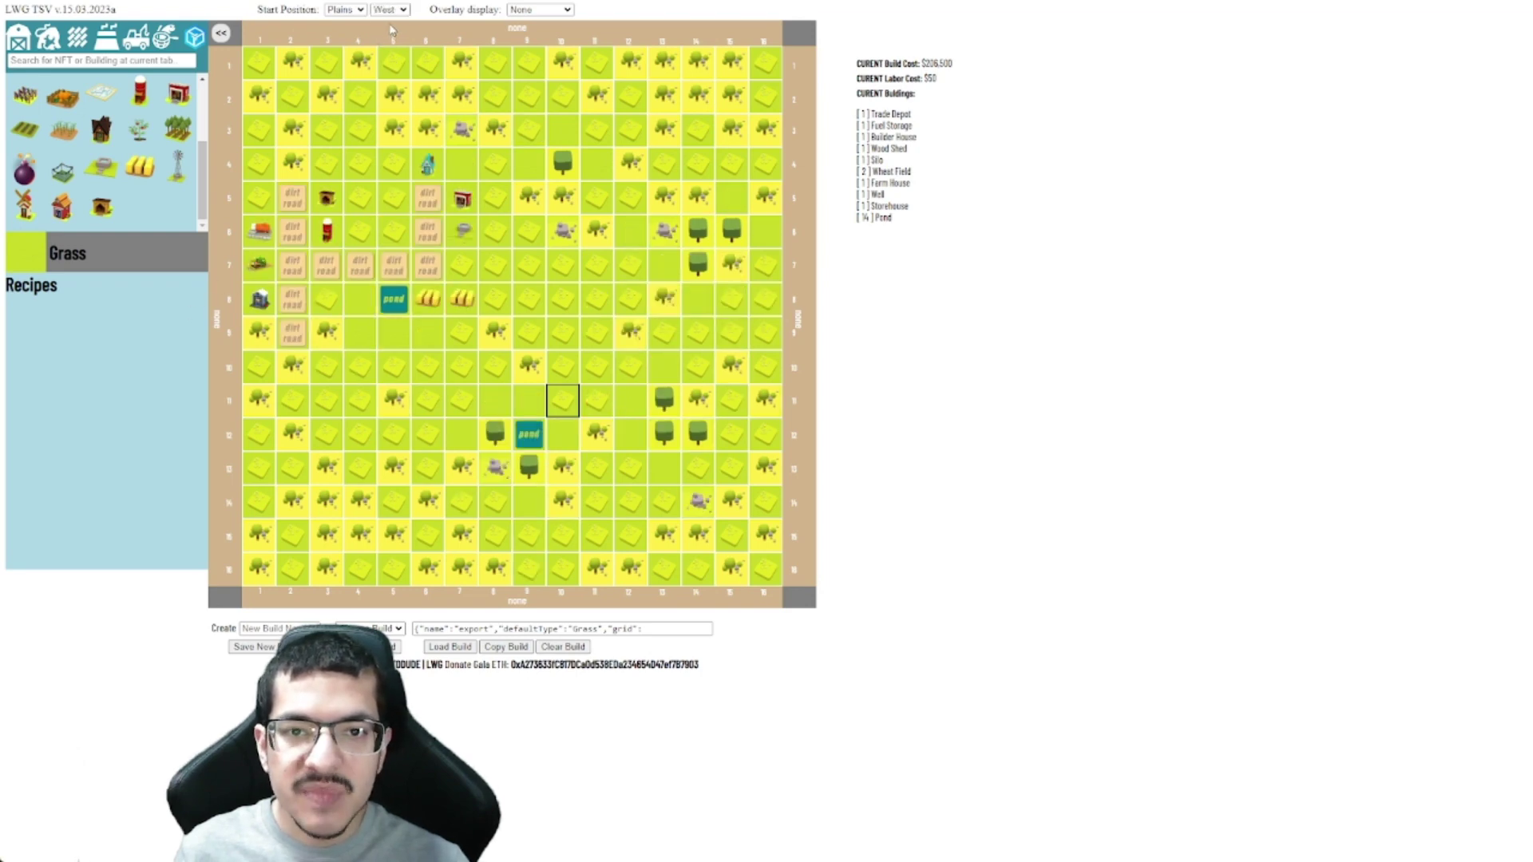
{"action": "left_click", "coordinate": [389, 10]}
{"action": "left_click", "coordinate": [383, 23]}
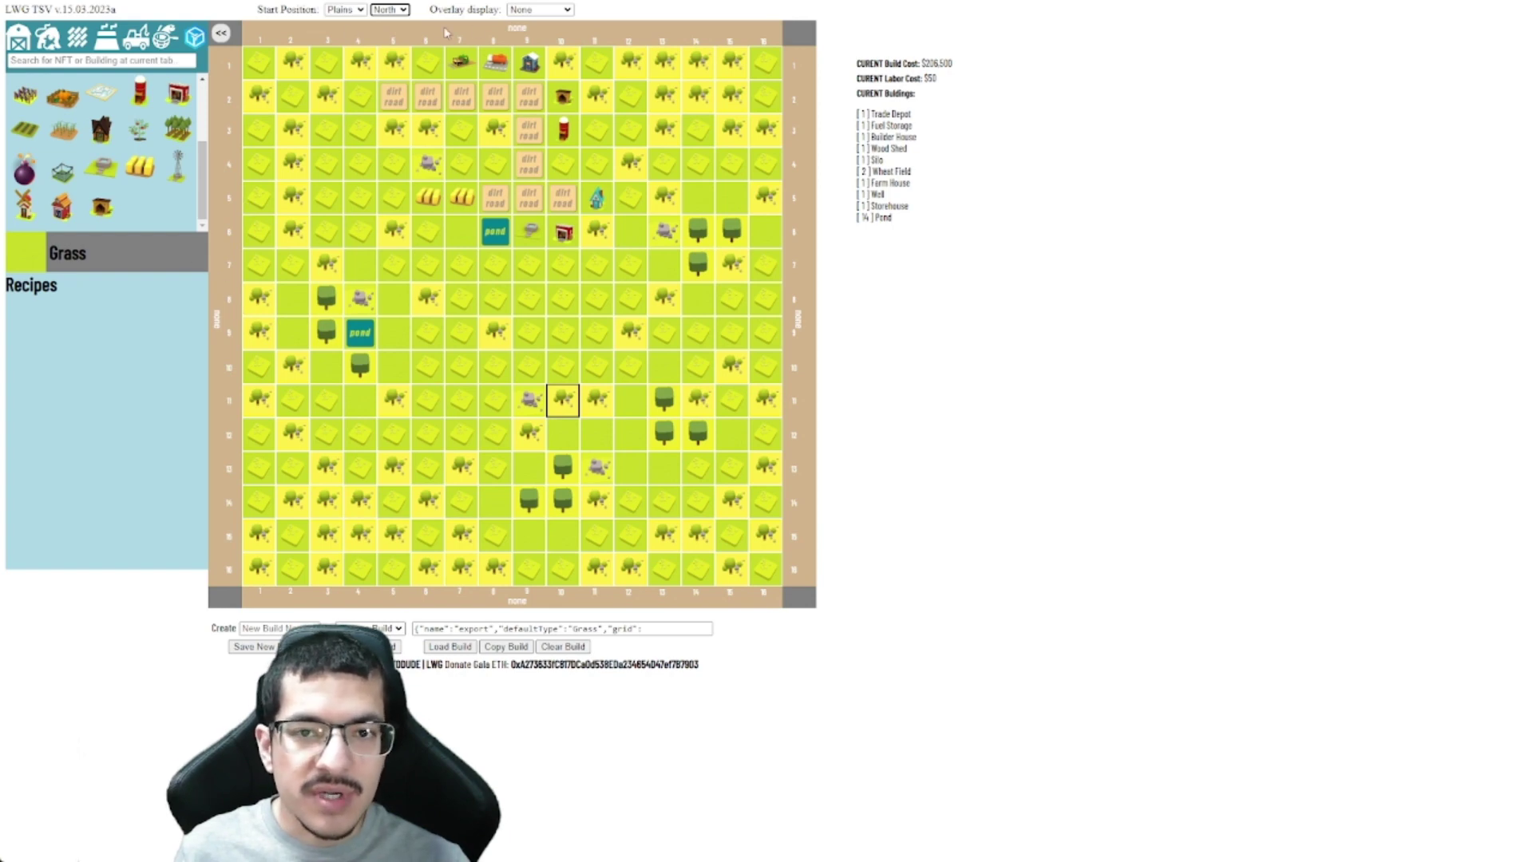
- Cycle the west border of the grid through its terrain types, including Ocean and Mountains, back to none
{"action": "left_click", "coordinate": [221, 312]}
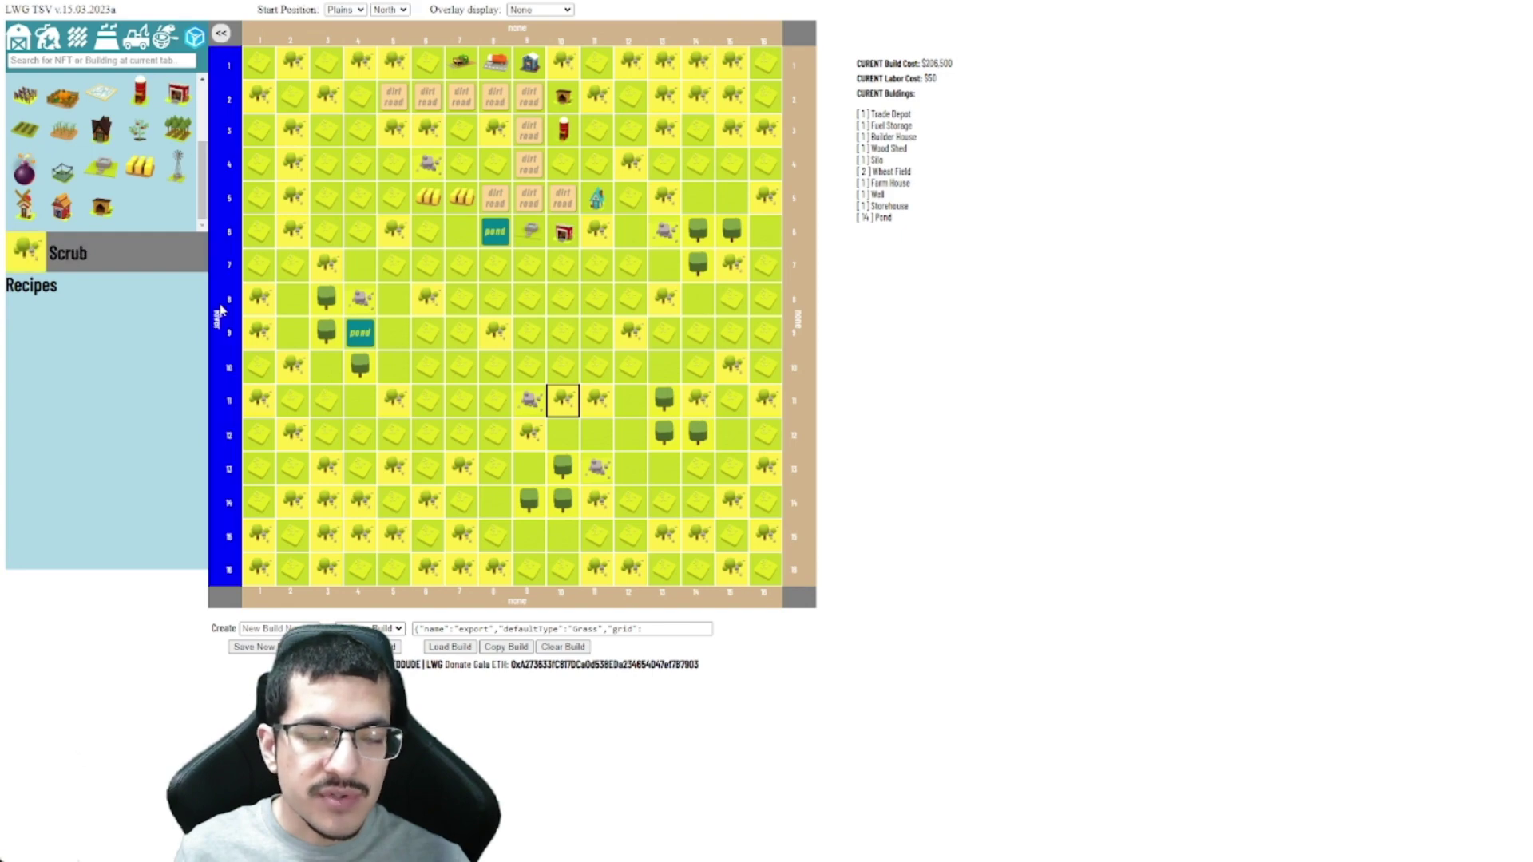
{"action": "left_click", "coordinate": [221, 311]}
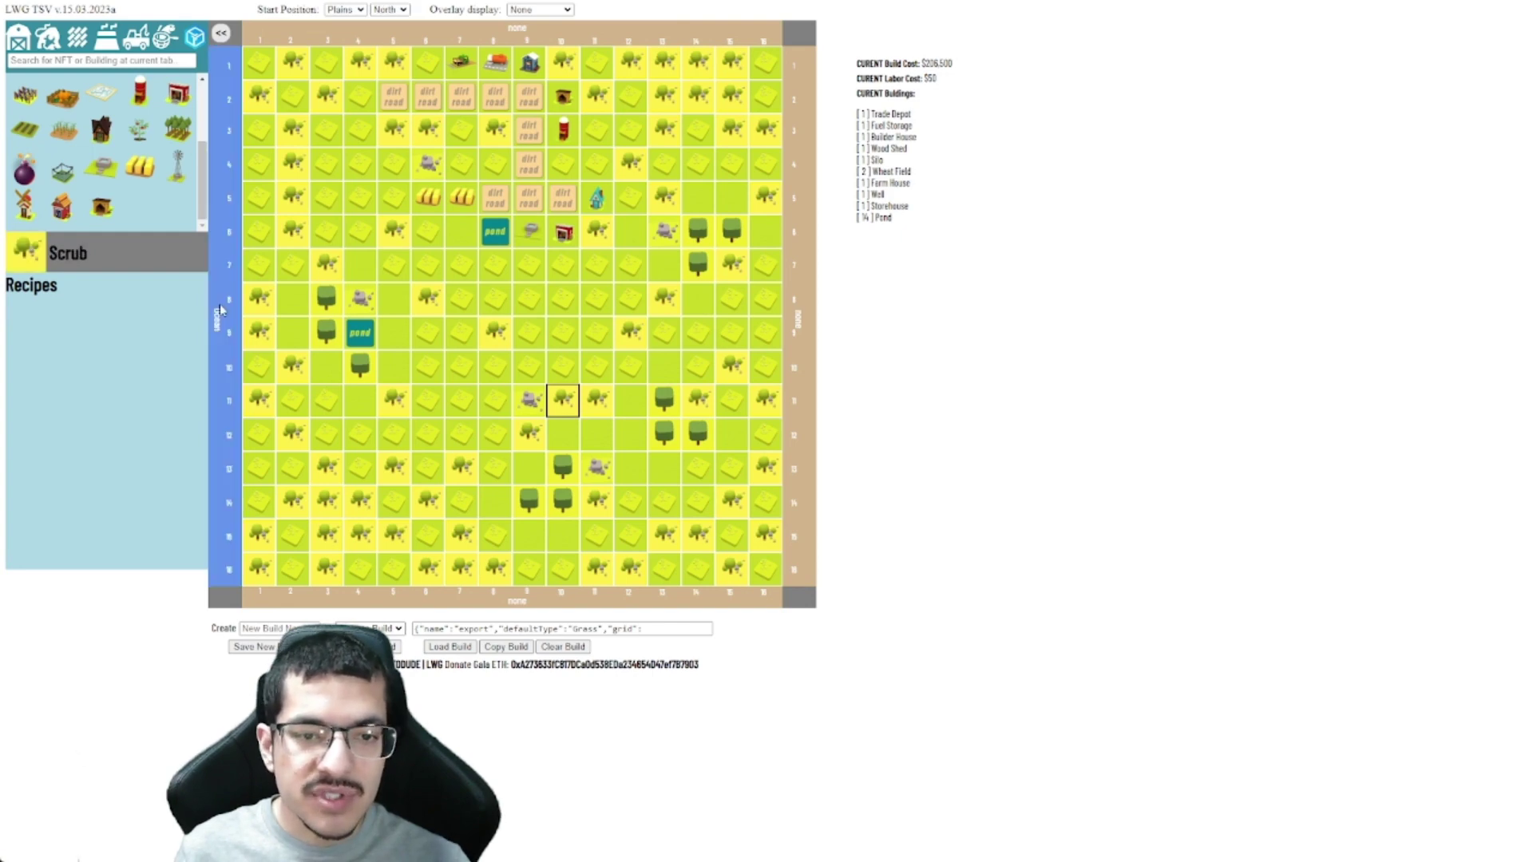
{"action": "left_click", "coordinate": [222, 308]}
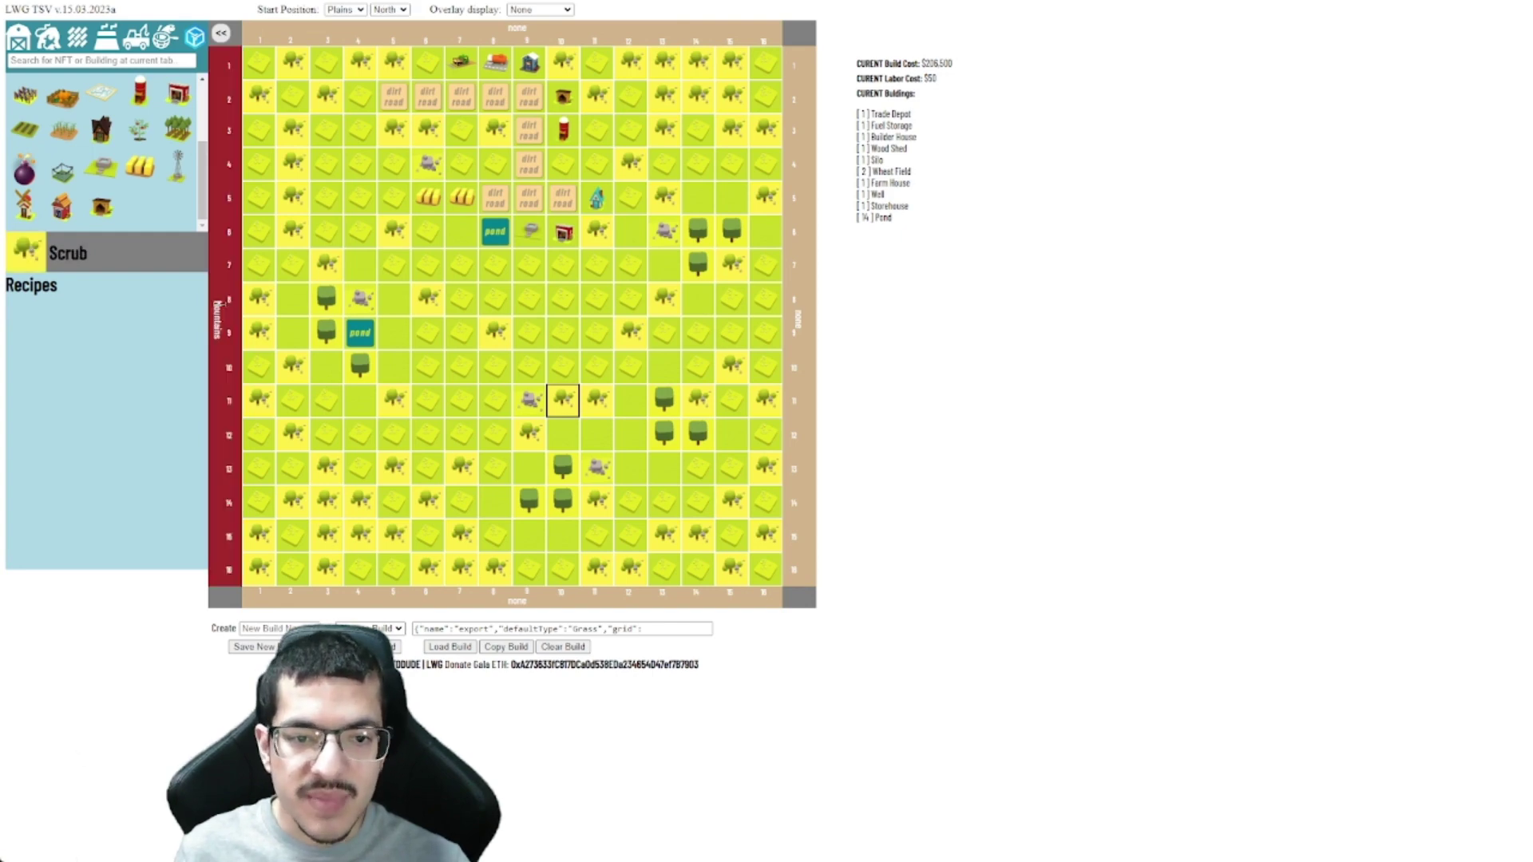
{"action": "left_click", "coordinate": [222, 309]}
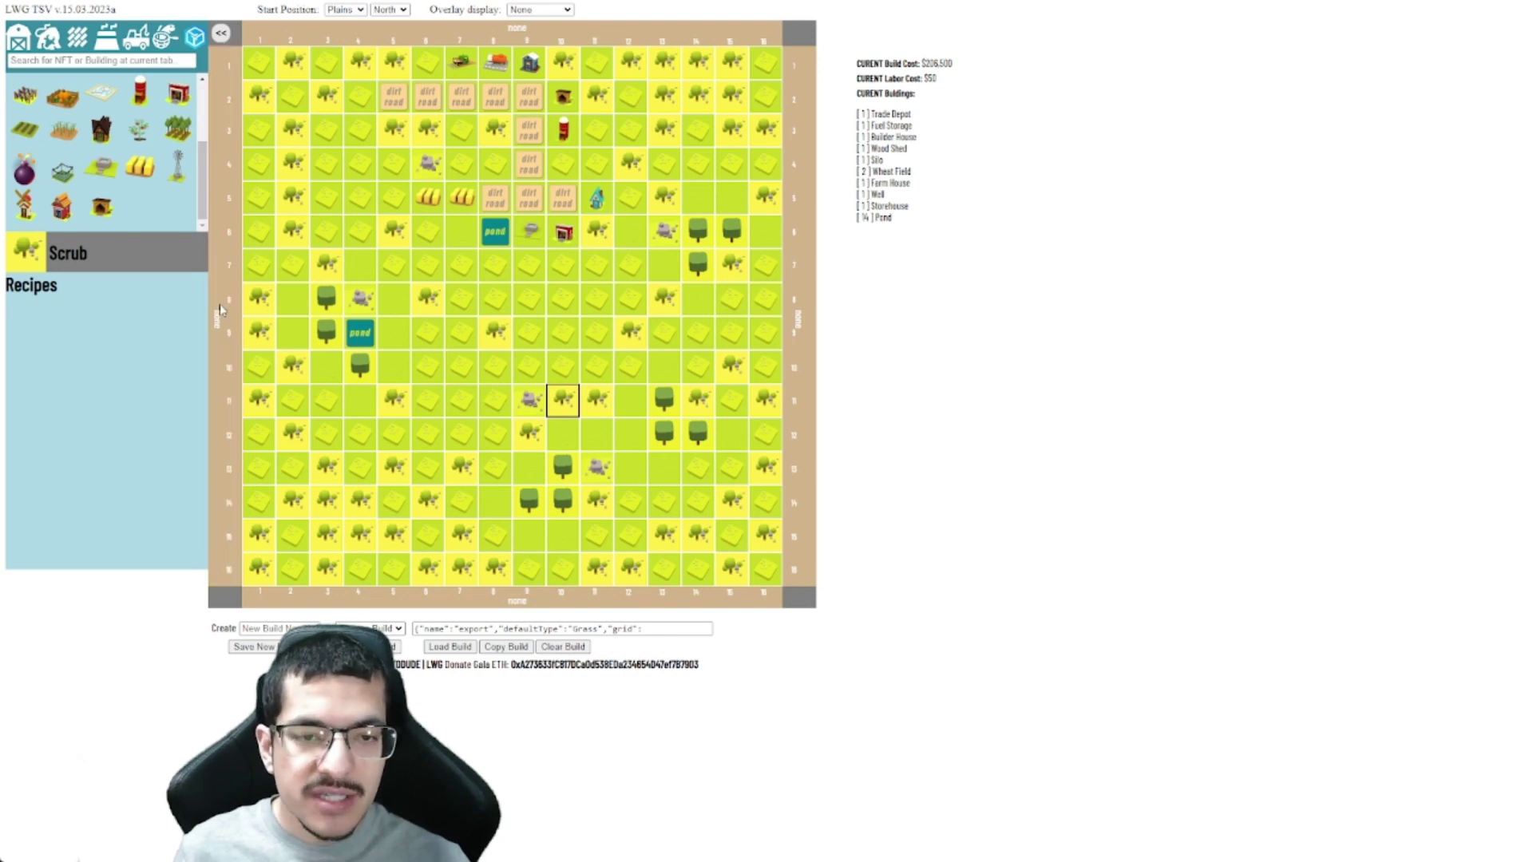
- Set the west and east borders of the grid to Ocean and the south border to Mountains
{"action": "left_click", "coordinate": [221, 311]}
{"action": "left_click", "coordinate": [222, 310]}
{"action": "left_click", "coordinate": [802, 292]}
{"action": "left_click", "coordinate": [802, 292]}
{"action": "left_click", "coordinate": [462, 597]}
{"action": "left_click", "coordinate": [461, 597]}
{"action": "left_click", "coordinate": [461, 597]}
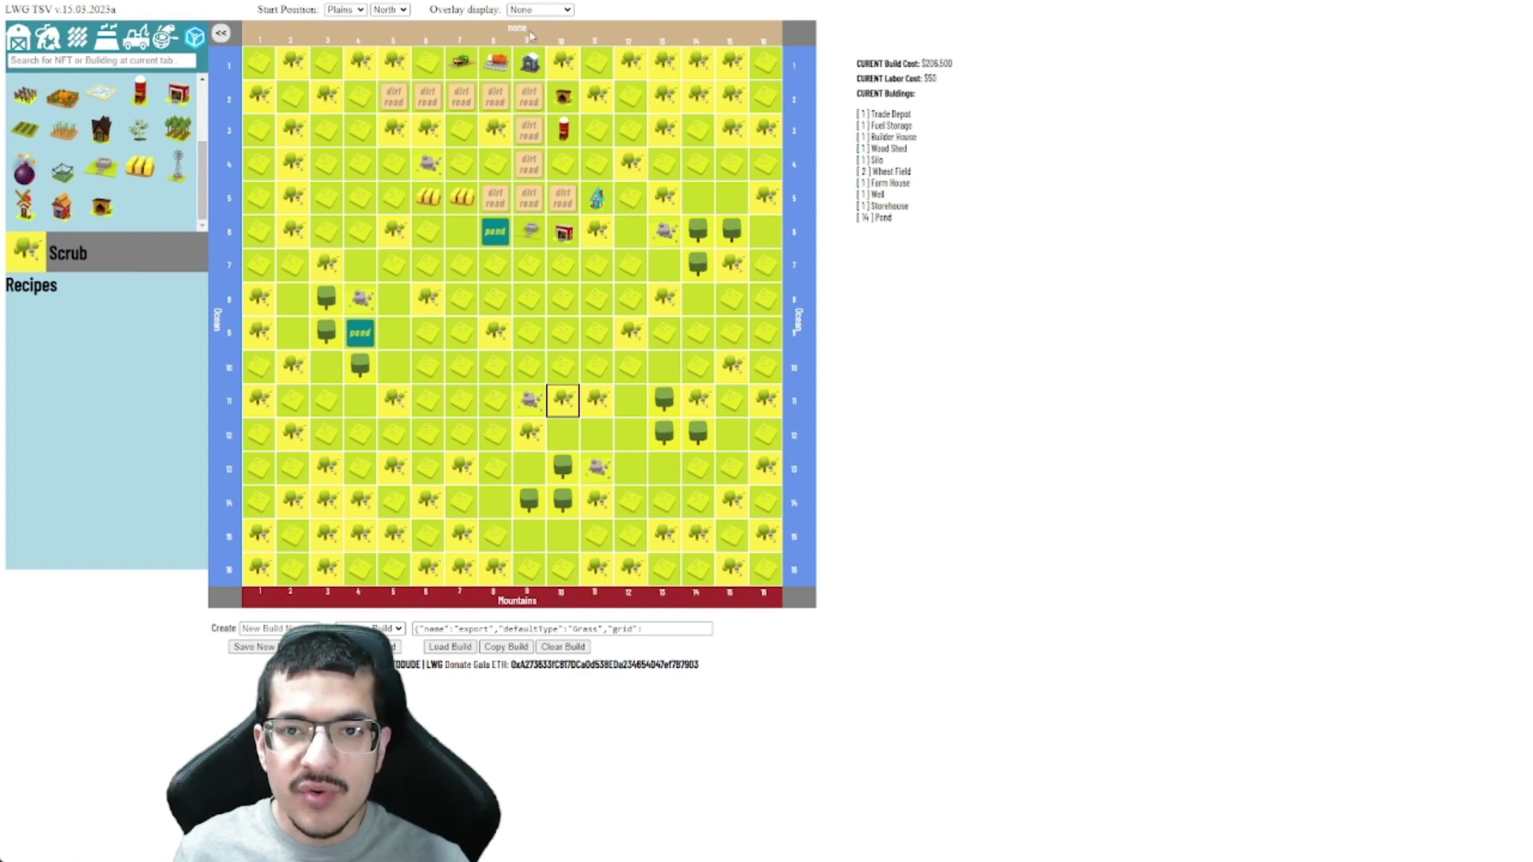
- Preview the Water, Shady, Energy and Dirty overlays on the grid, and set the overlay display back to None
{"action": "left_click", "coordinate": [531, 35]}
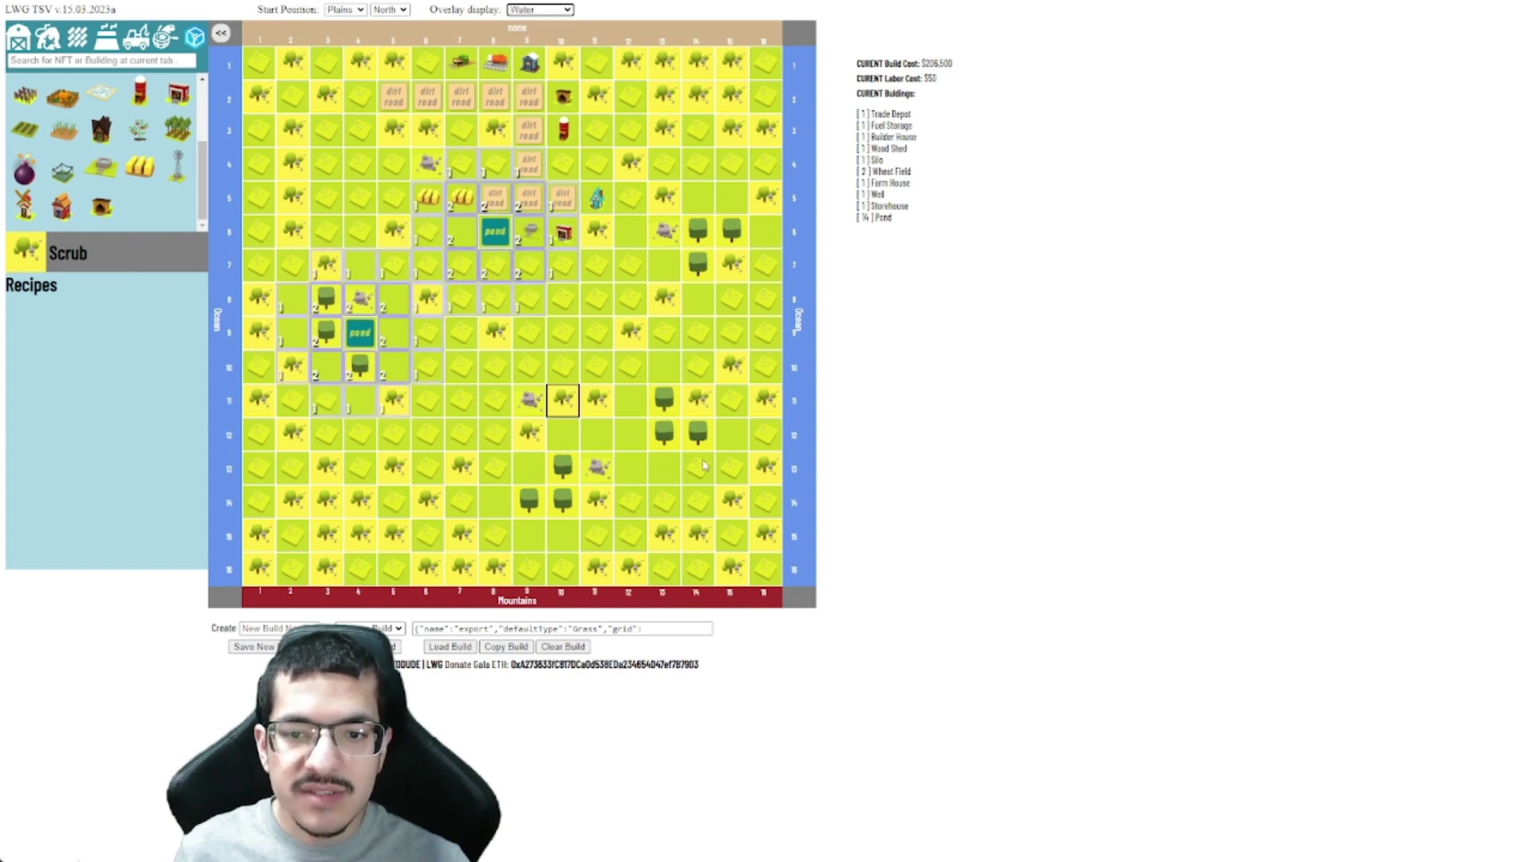
{"action": "left_click", "coordinate": [558, 9]}
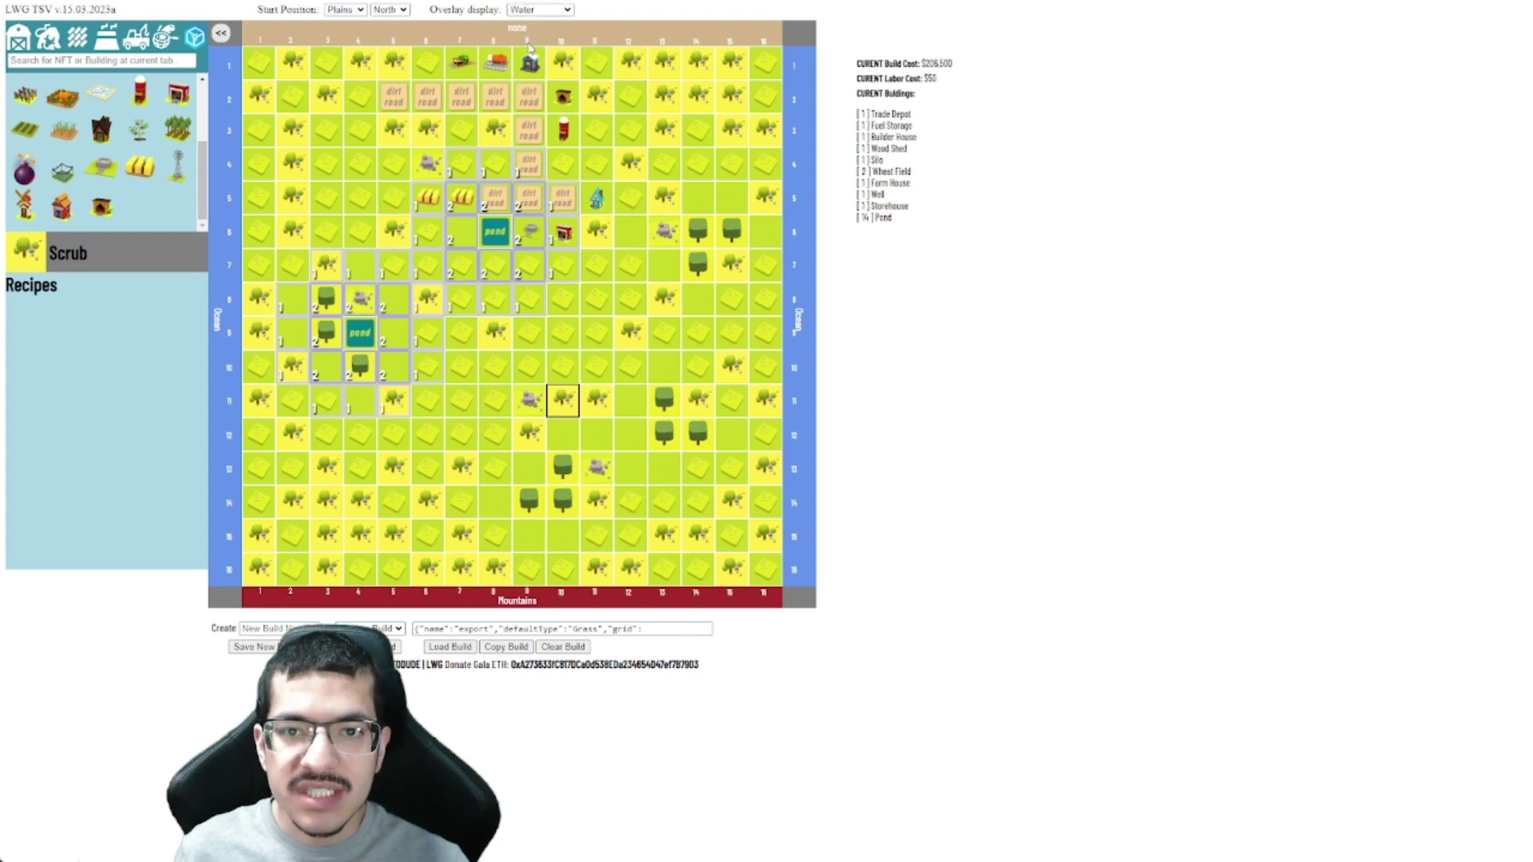
{"action": "left_click", "coordinate": [533, 48]}
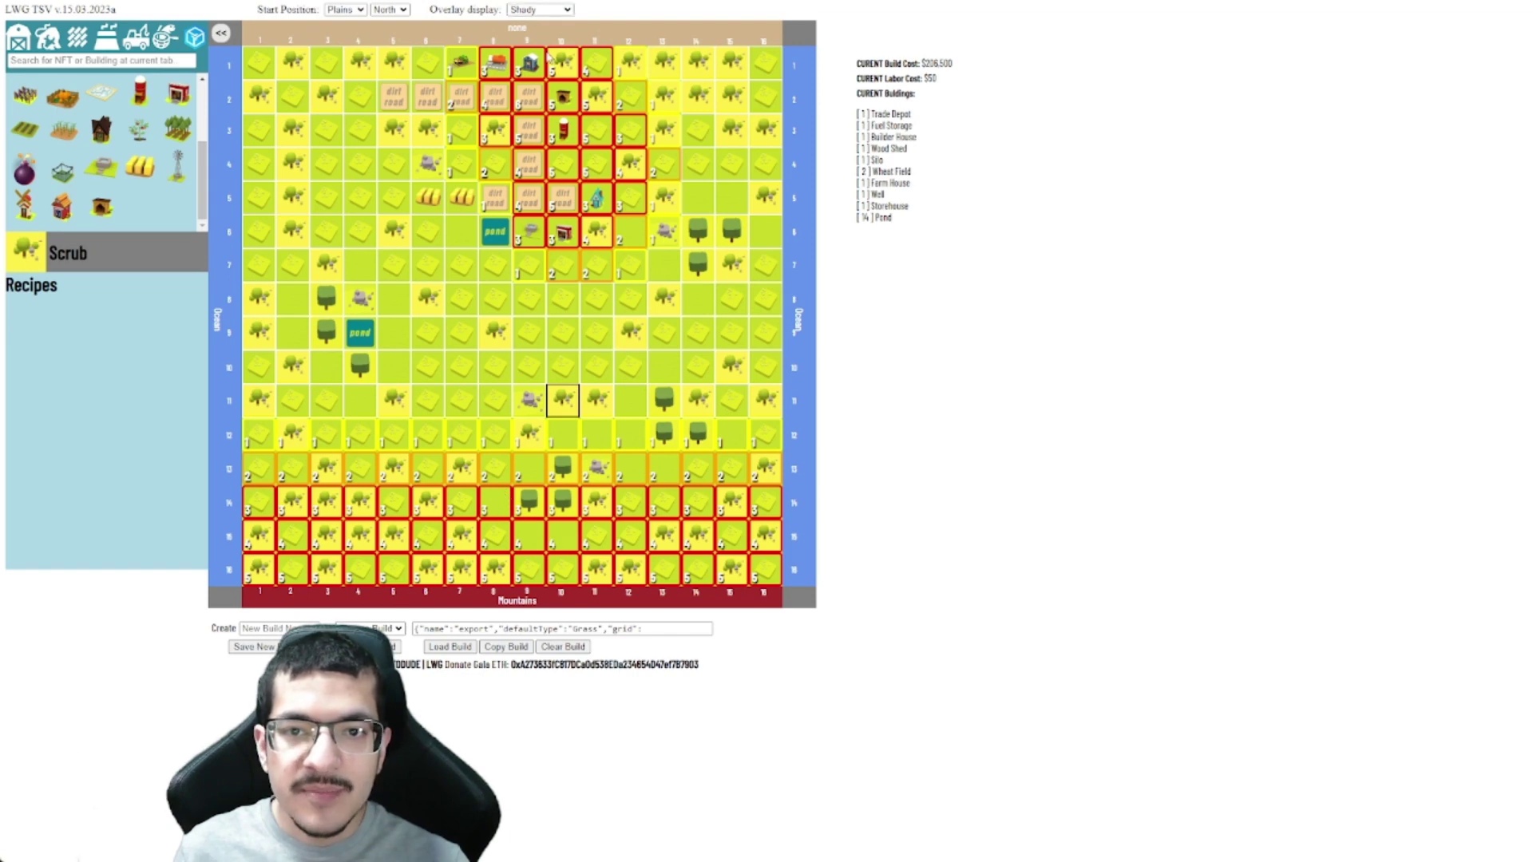
{"action": "key", "text": "Down"}
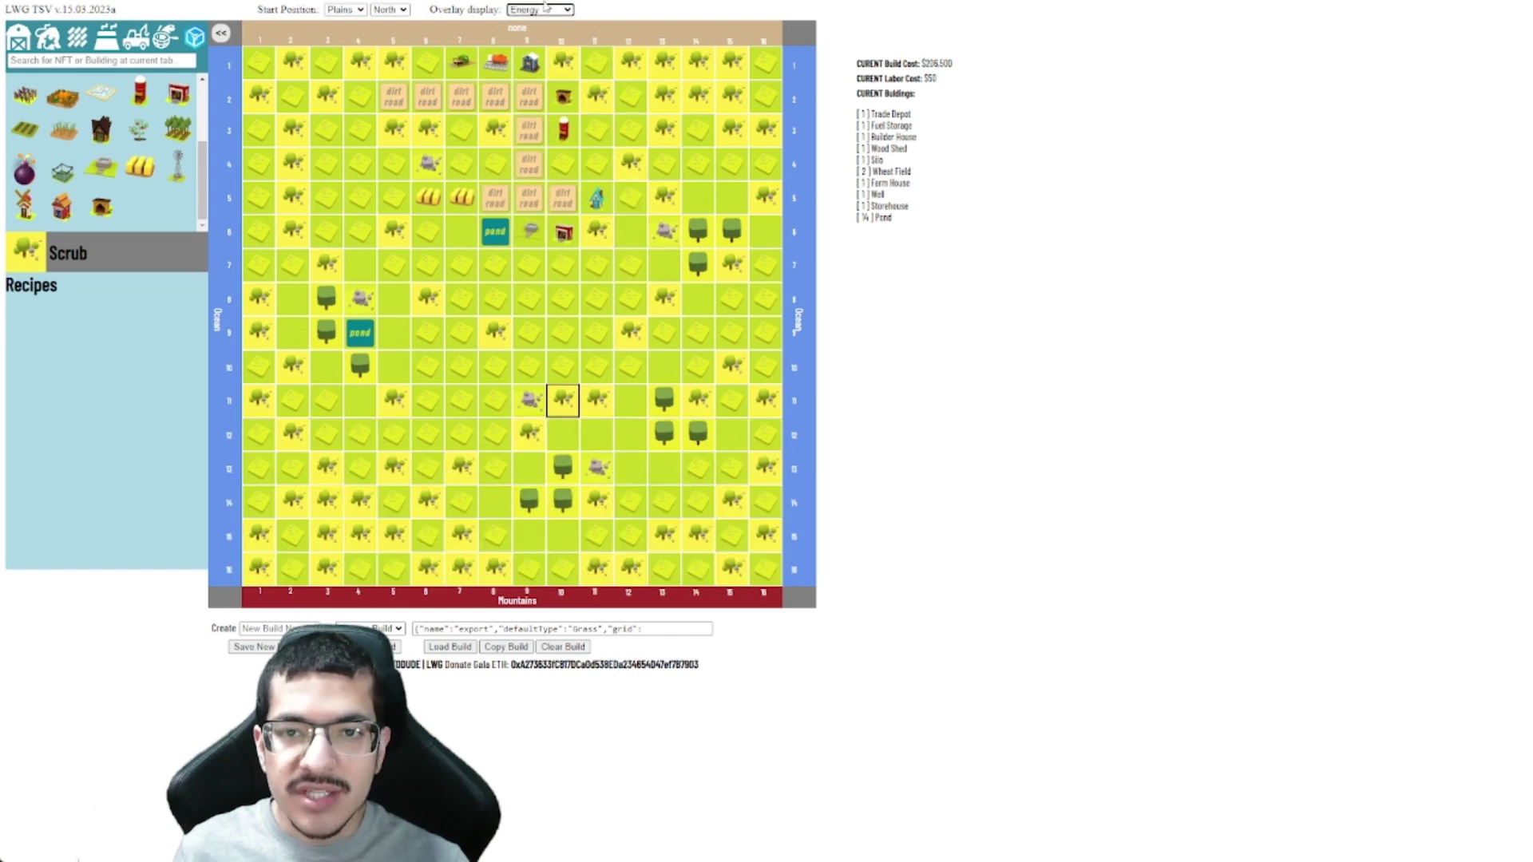
{"action": "key", "text": "Down"}
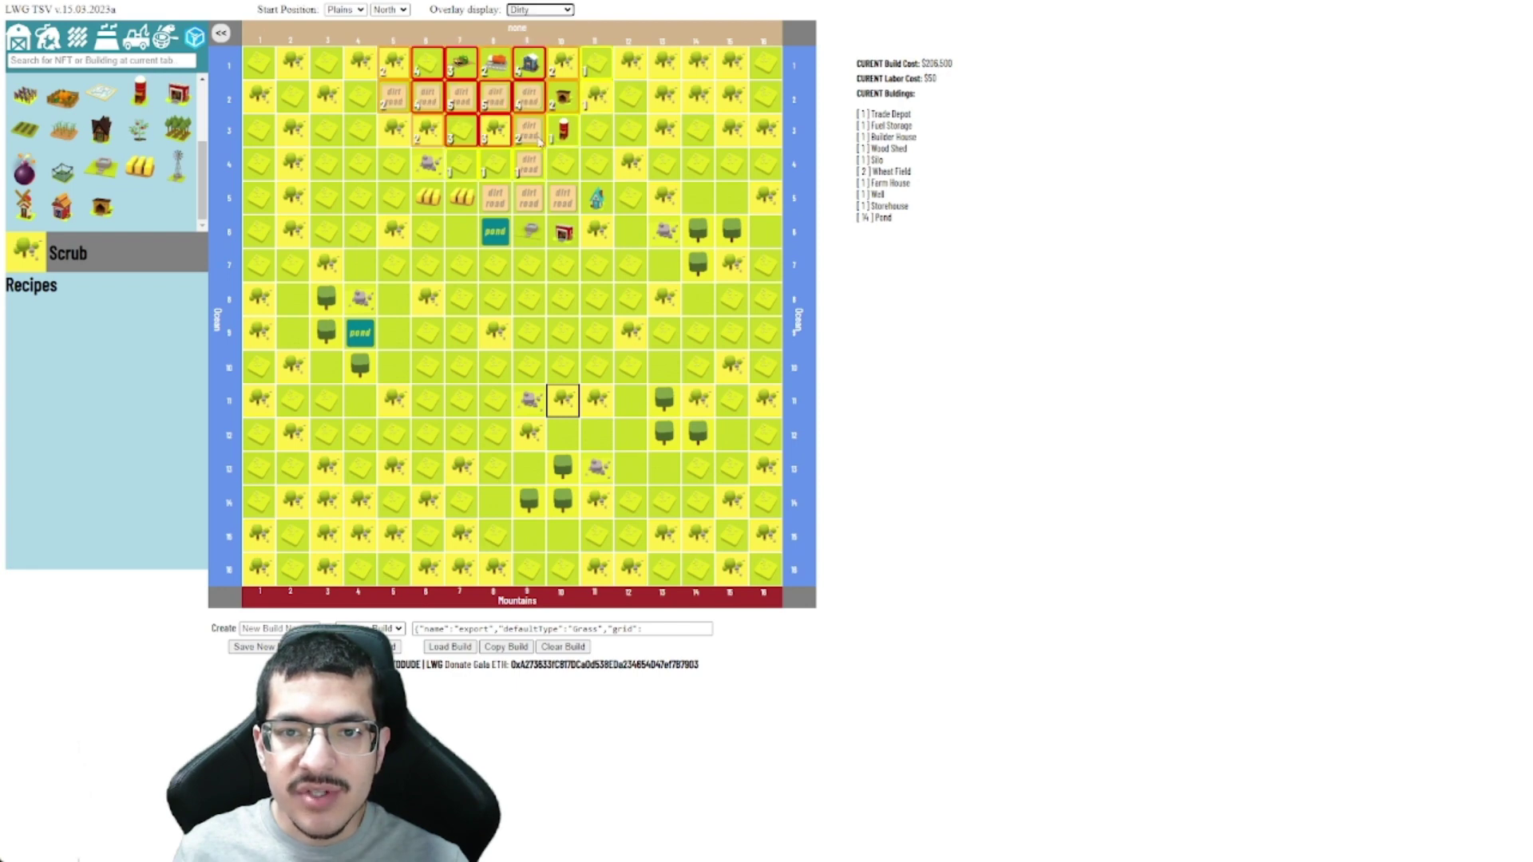
{"action": "left_click", "coordinate": [540, 9]}
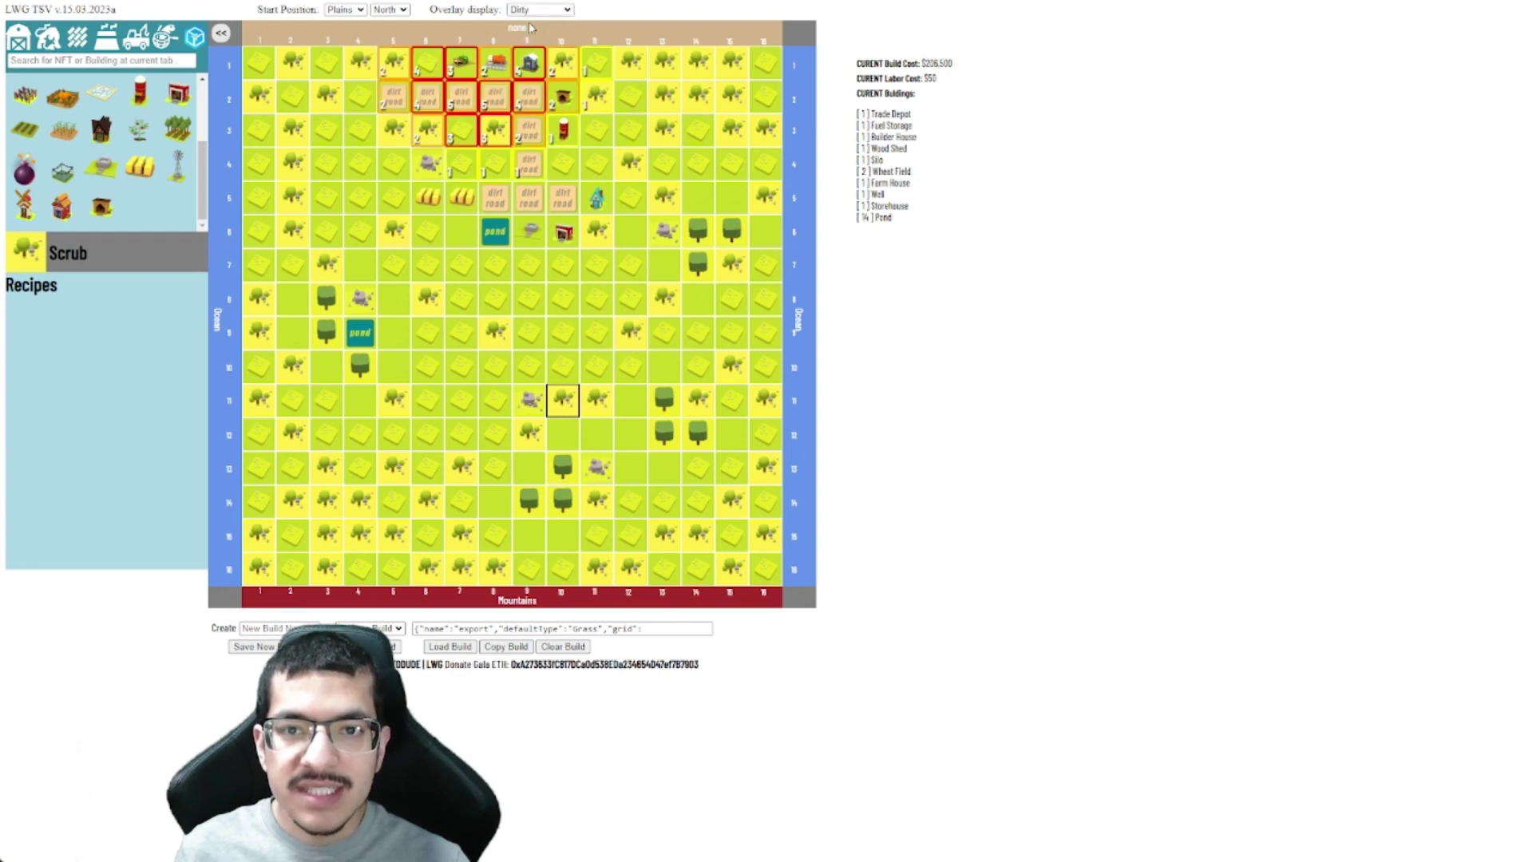
{"action": "left_click", "coordinate": [525, 30]}
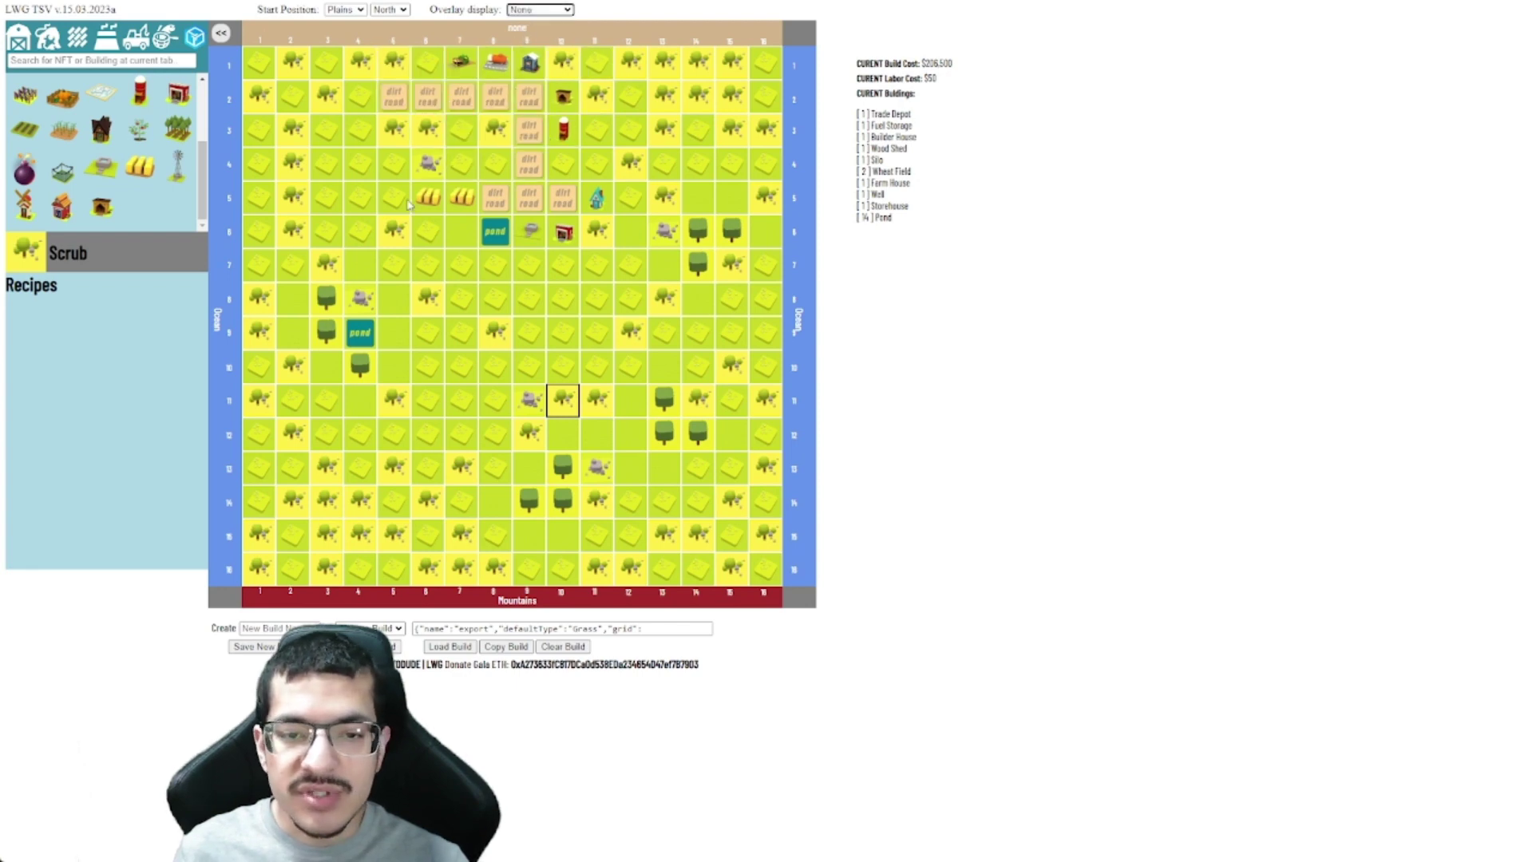
- Set the overlay display to Shady and place a silo at column 4, row 2 beside the dirt road
{"action": "scroll", "coordinate": [49, 118], "scroll_direction": "up", "scroll_amount": 1}
{"action": "scroll", "coordinate": [49, 118], "scroll_direction": "up", "scroll_amount": 1}
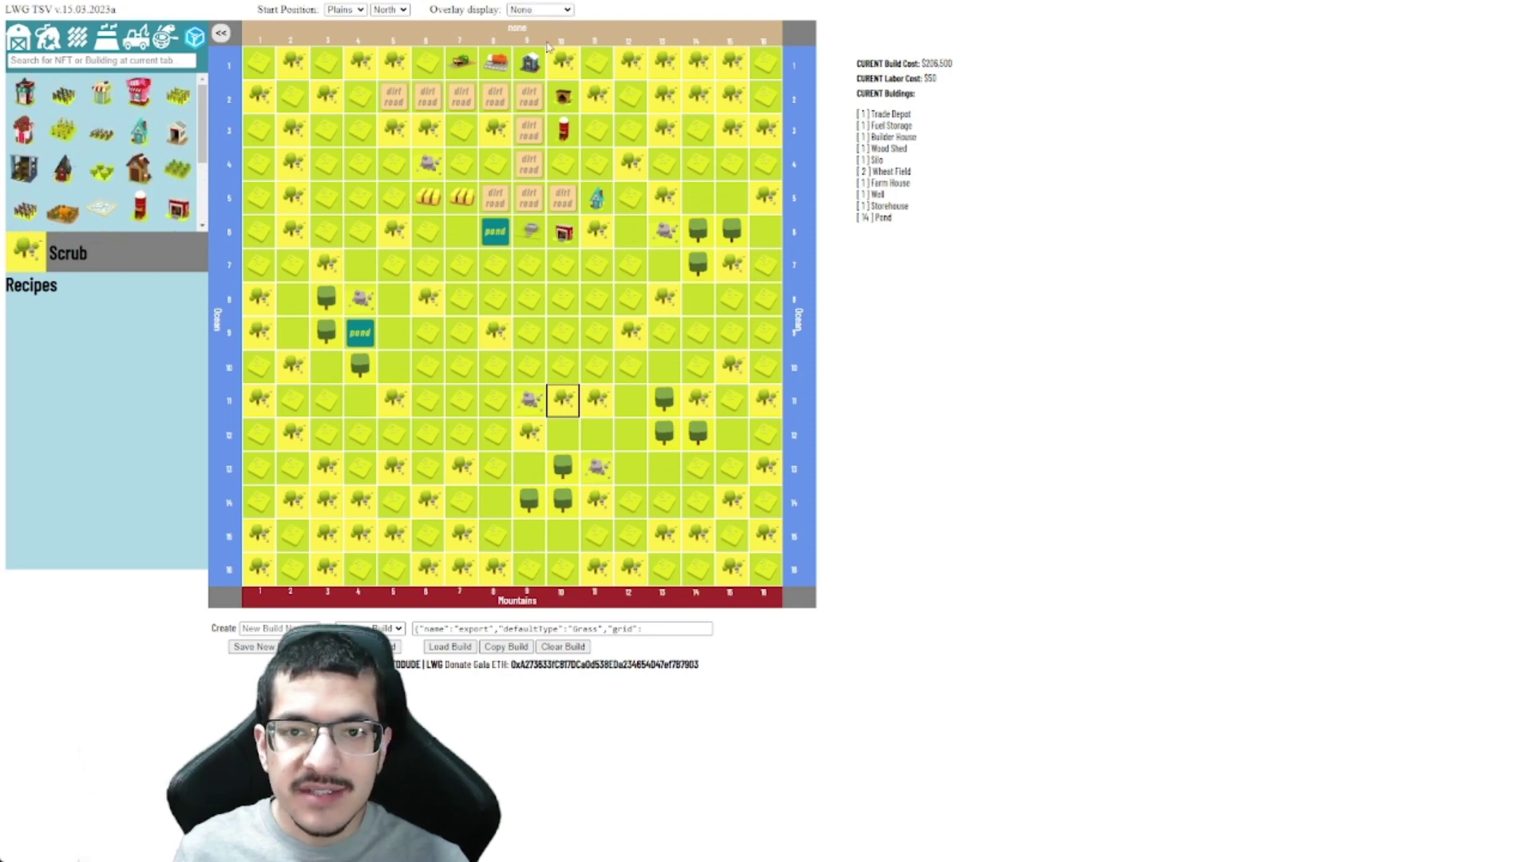
{"action": "left_click", "coordinate": [539, 9]}
{"action": "left_click", "coordinate": [534, 37]}
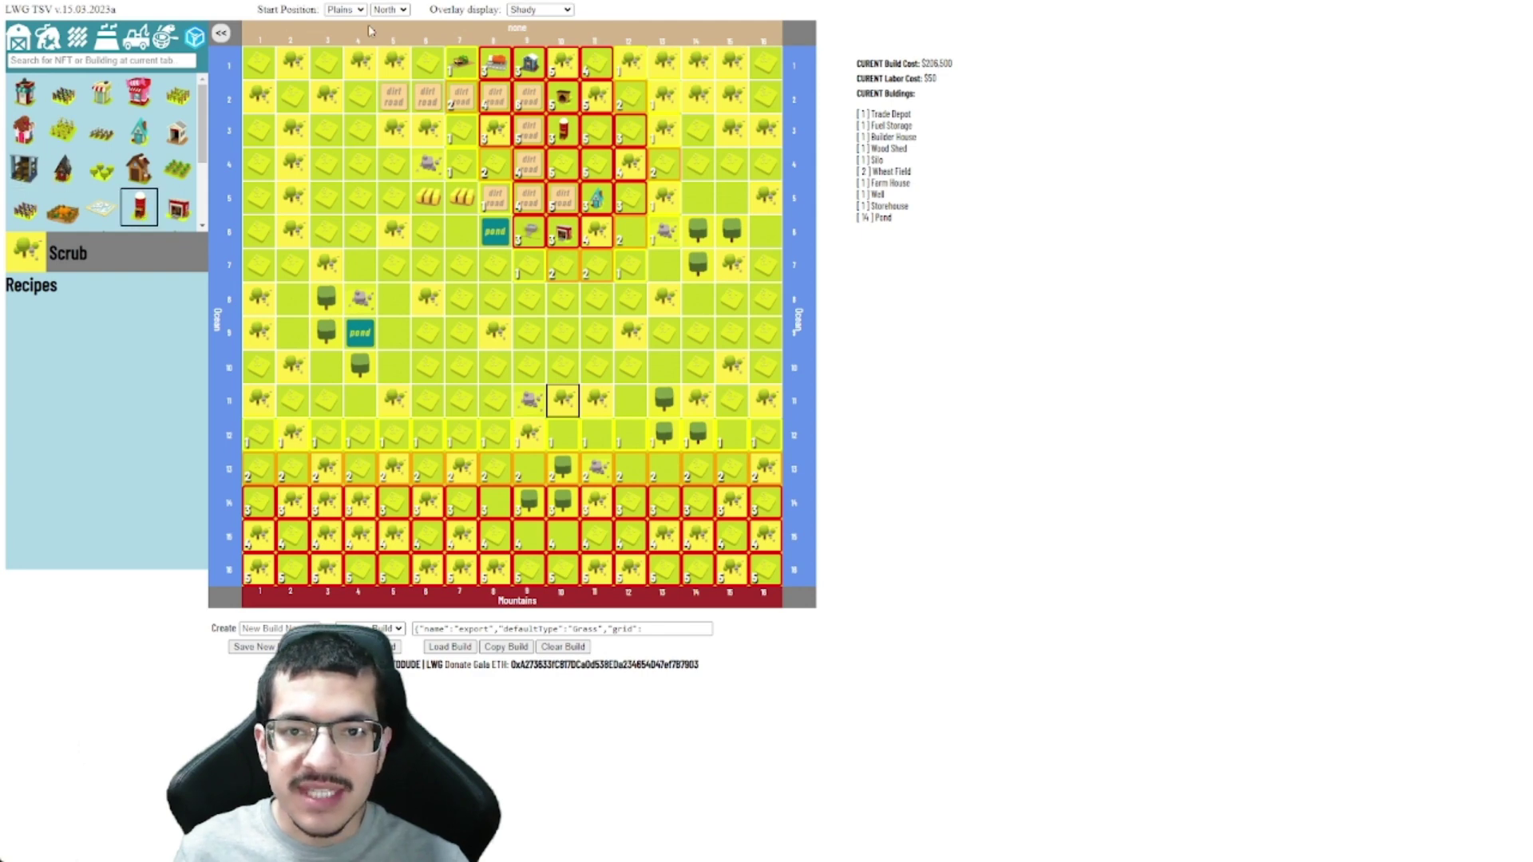
{"action": "left_click", "coordinate": [361, 97]}
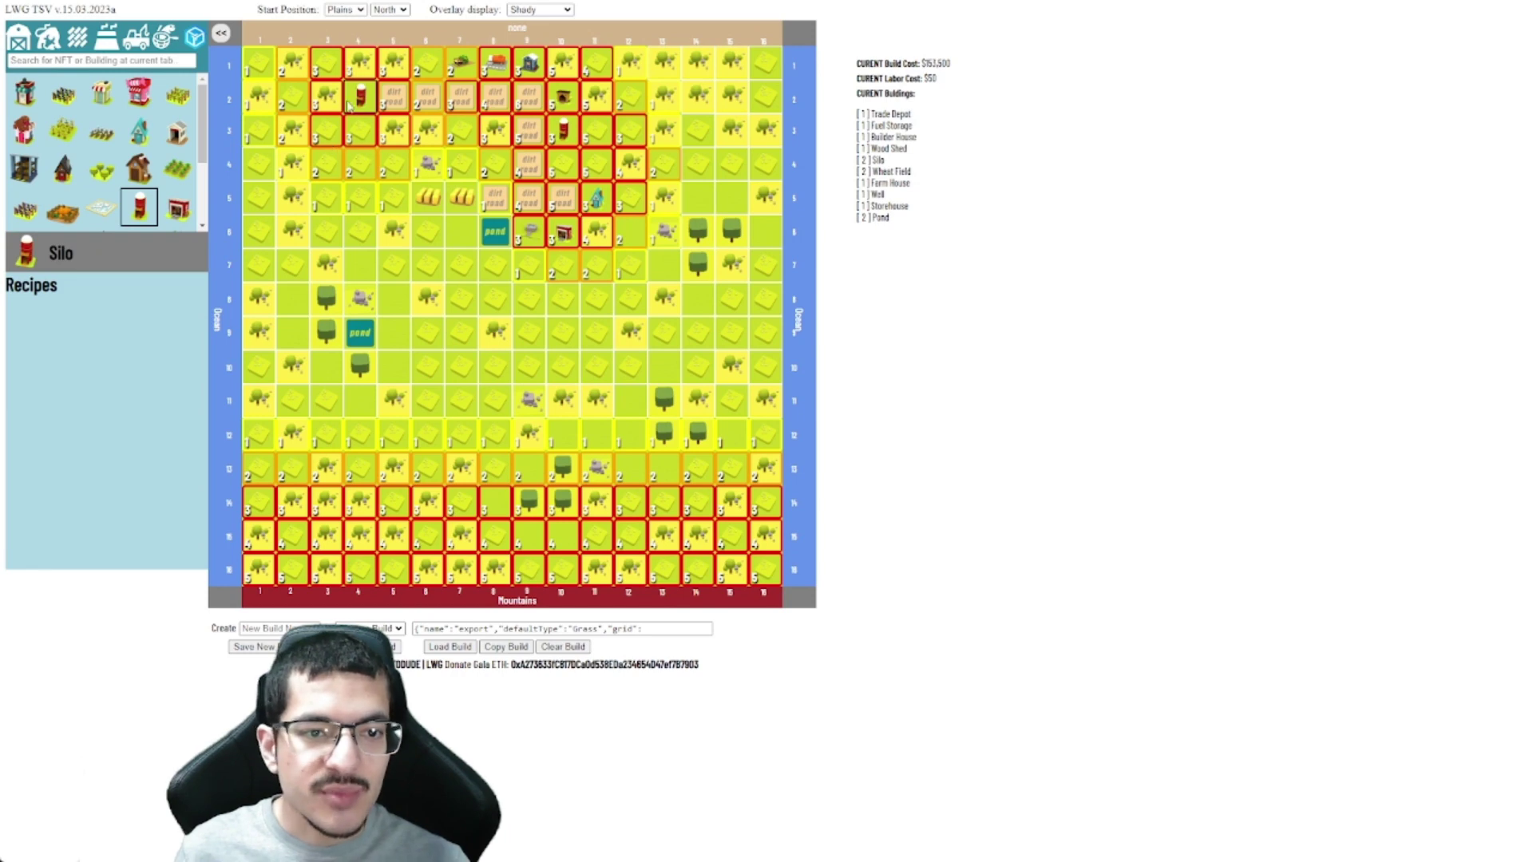
- Remove the silo at column 4, row 2 with the purple bomb demolition item
{"action": "left_click", "coordinate": [44, 44]}
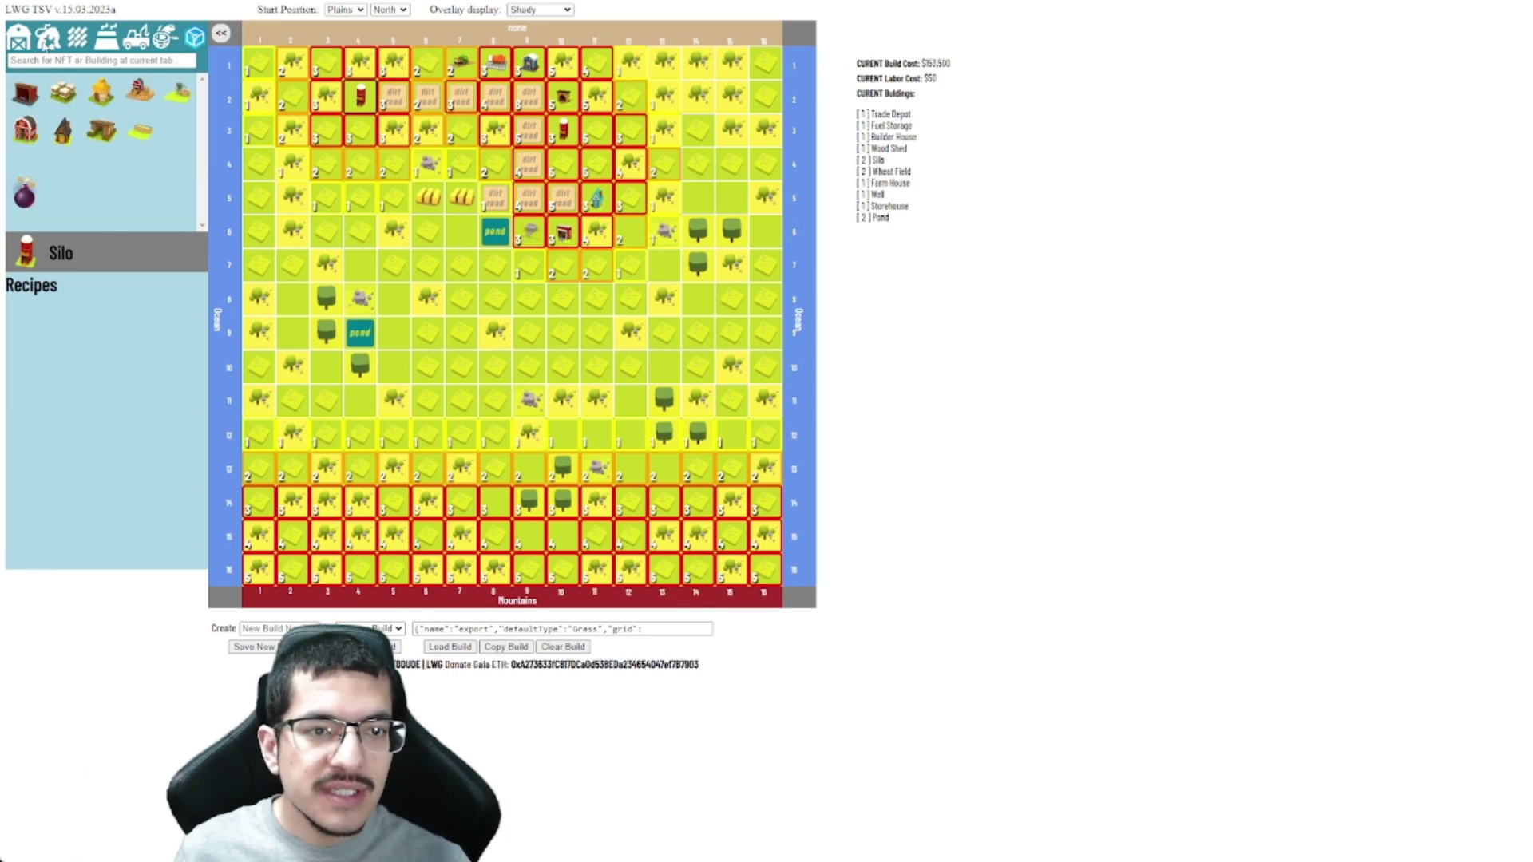
{"action": "left_click", "coordinate": [24, 193]}
{"action": "left_click", "coordinate": [360, 97]}
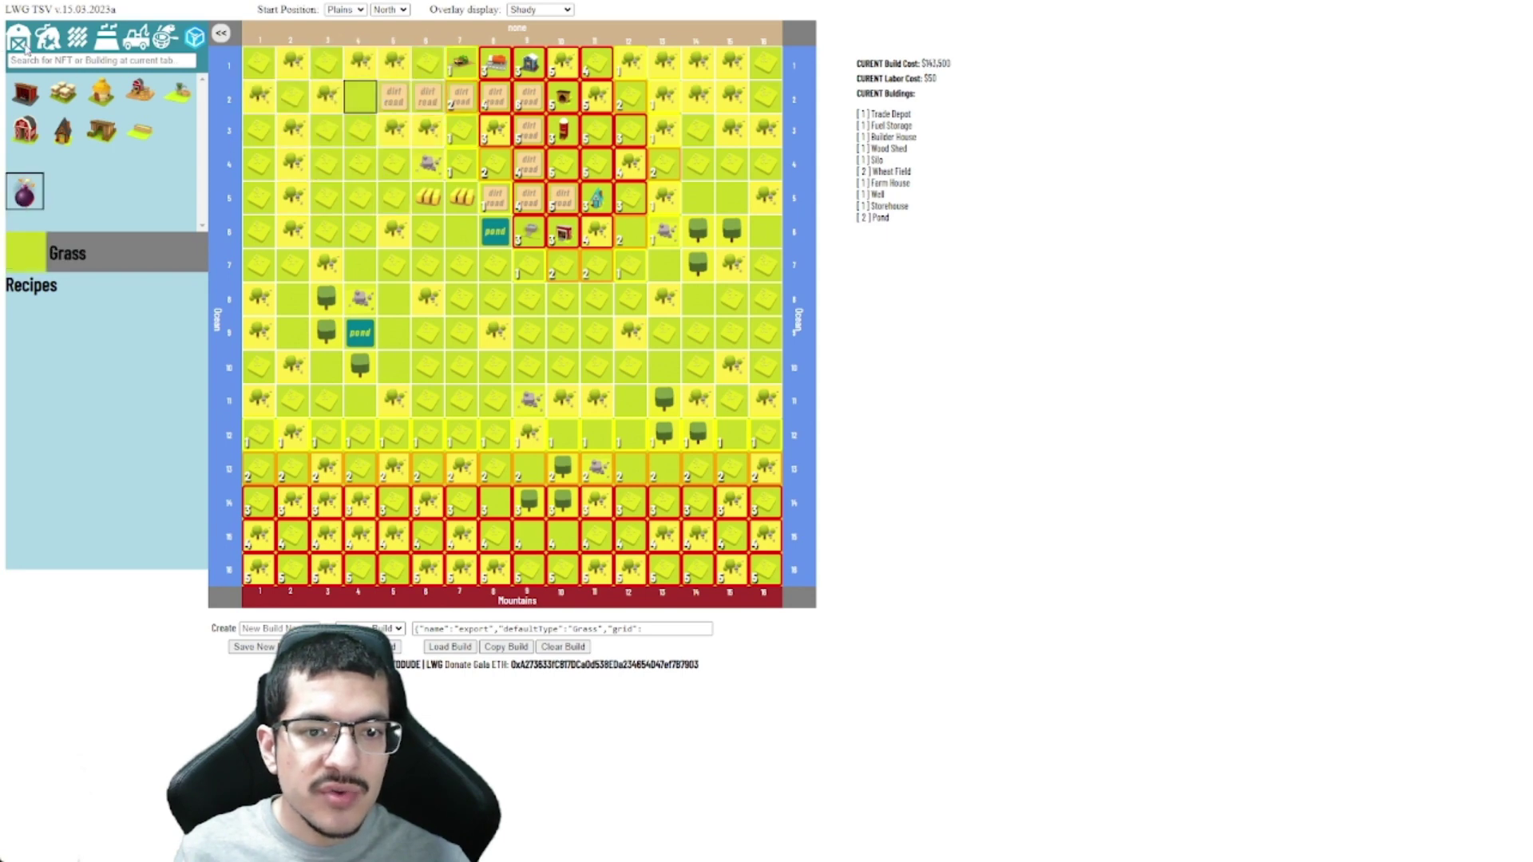
- Select the tall leafy crop from the farm buildings and set the overlay display to Water
{"action": "left_click", "coordinate": [24, 46]}
{"action": "scroll", "coordinate": [165, 141], "scroll_direction": "down", "scroll_amount": 3}
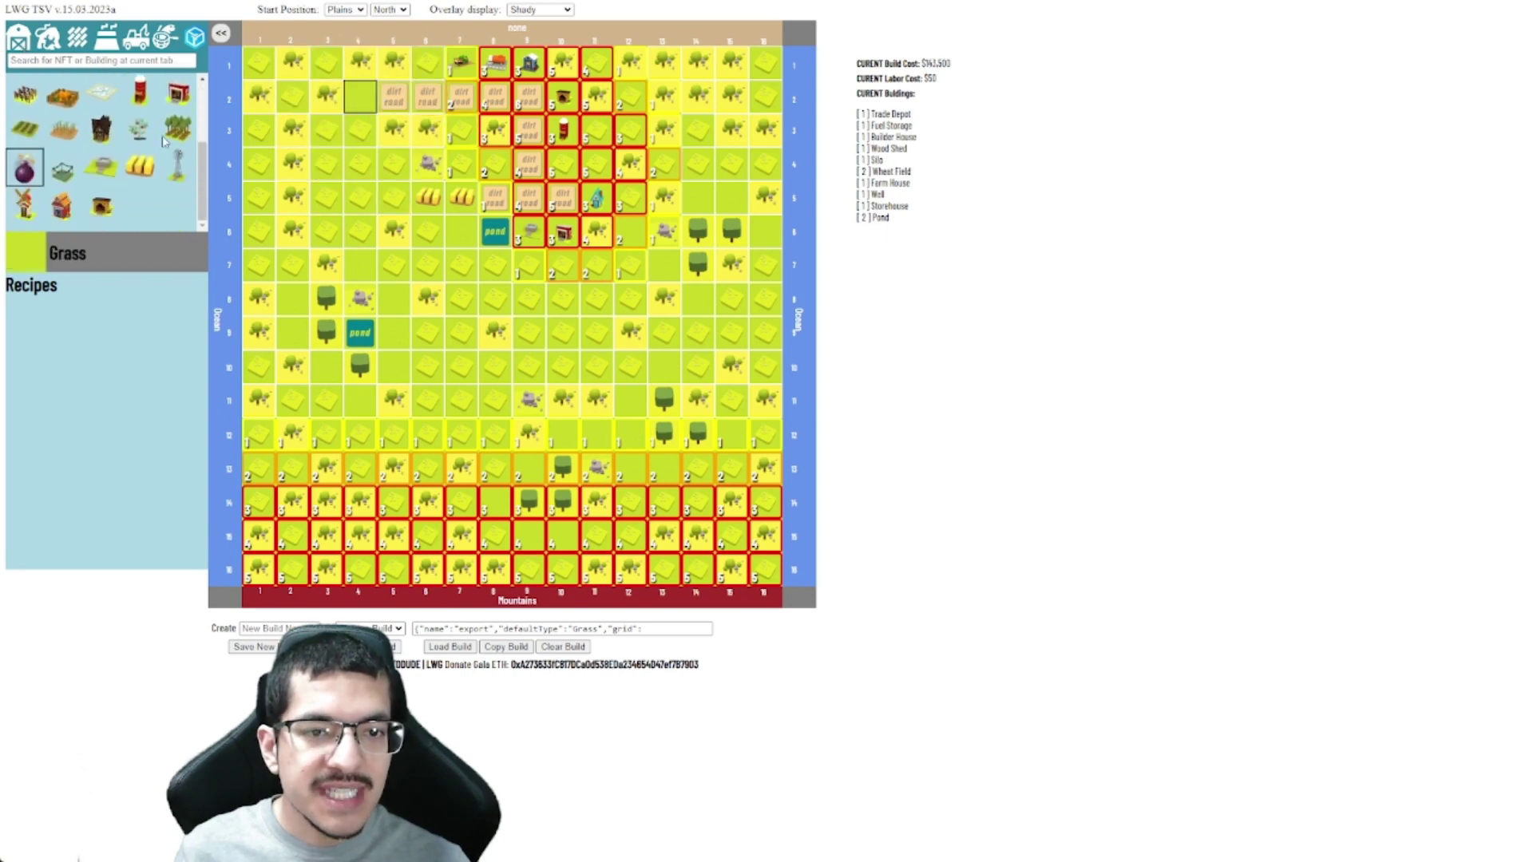
{"action": "left_click", "coordinate": [174, 135]}
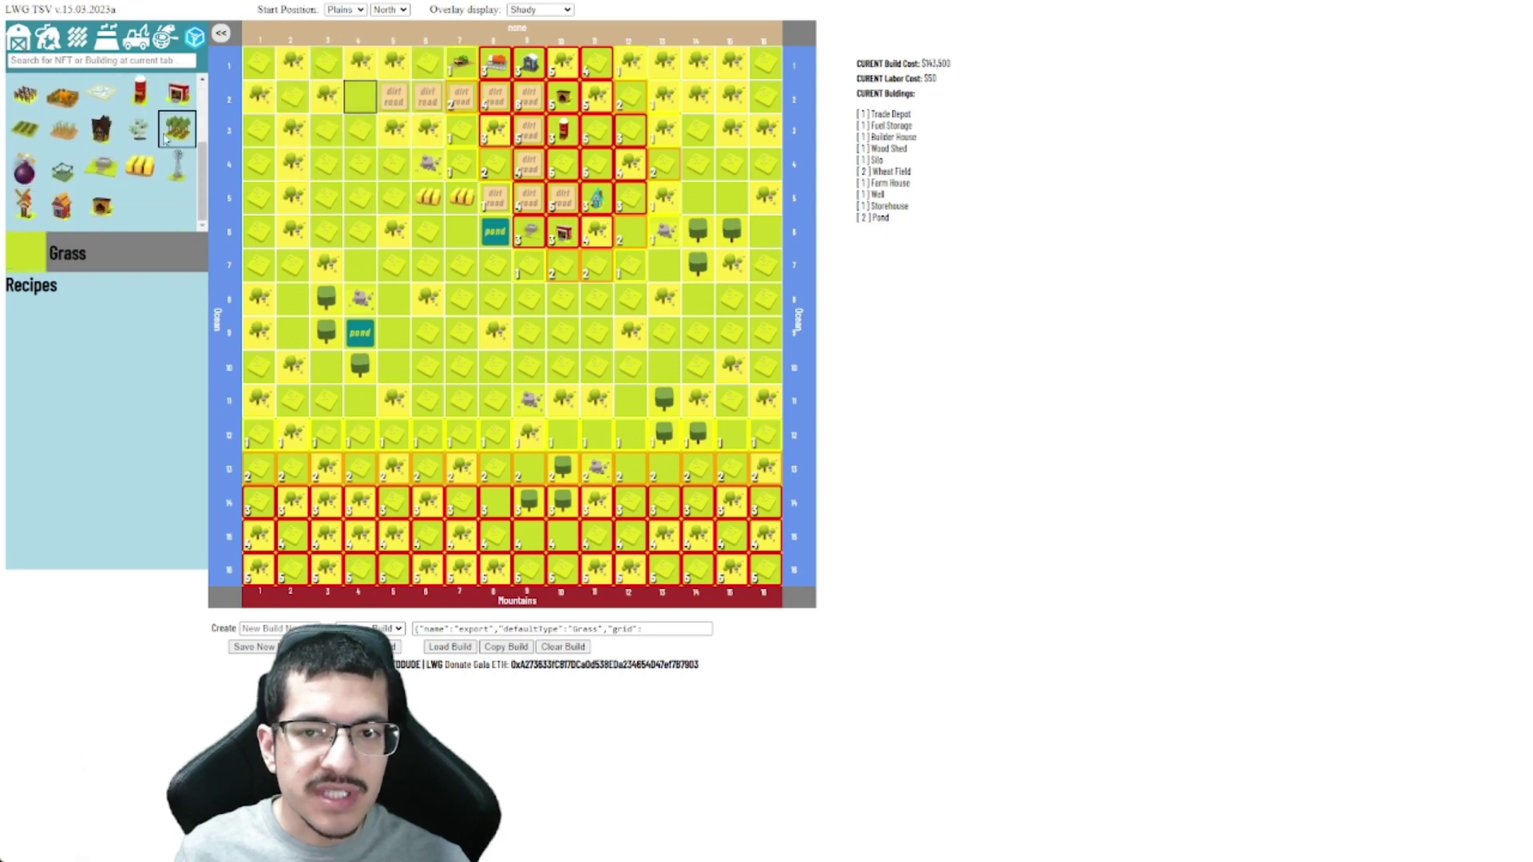
{"action": "left_click", "coordinate": [540, 34]}
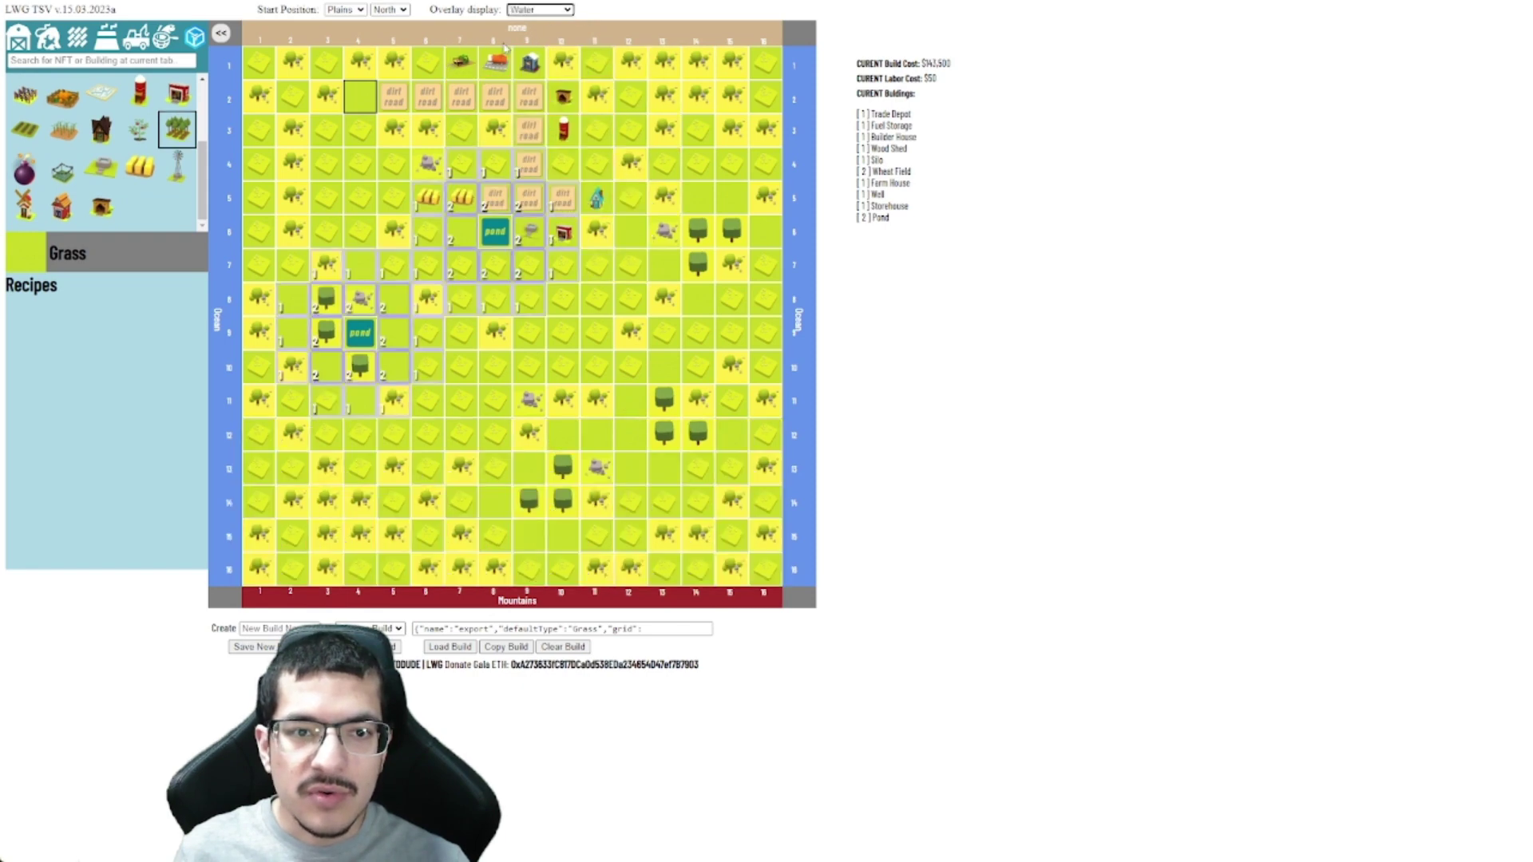
- Try a Tree Farm at column 7 row 8, column 10 row 4 and column 6 row 12, removing it each time
{"action": "left_click", "coordinate": [180, 134]}
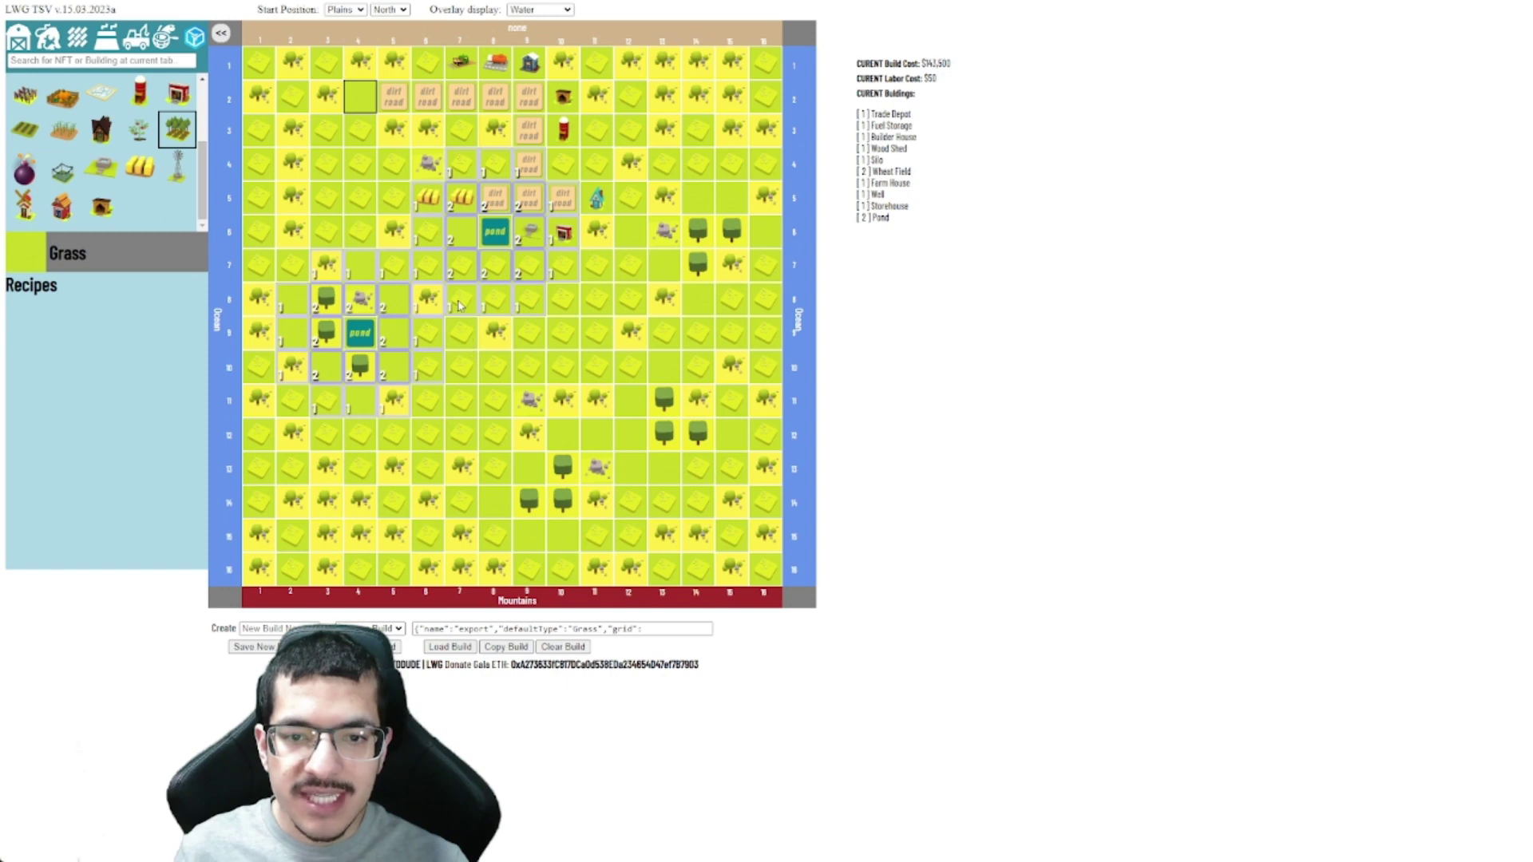
{"action": "left_click", "coordinate": [461, 302]}
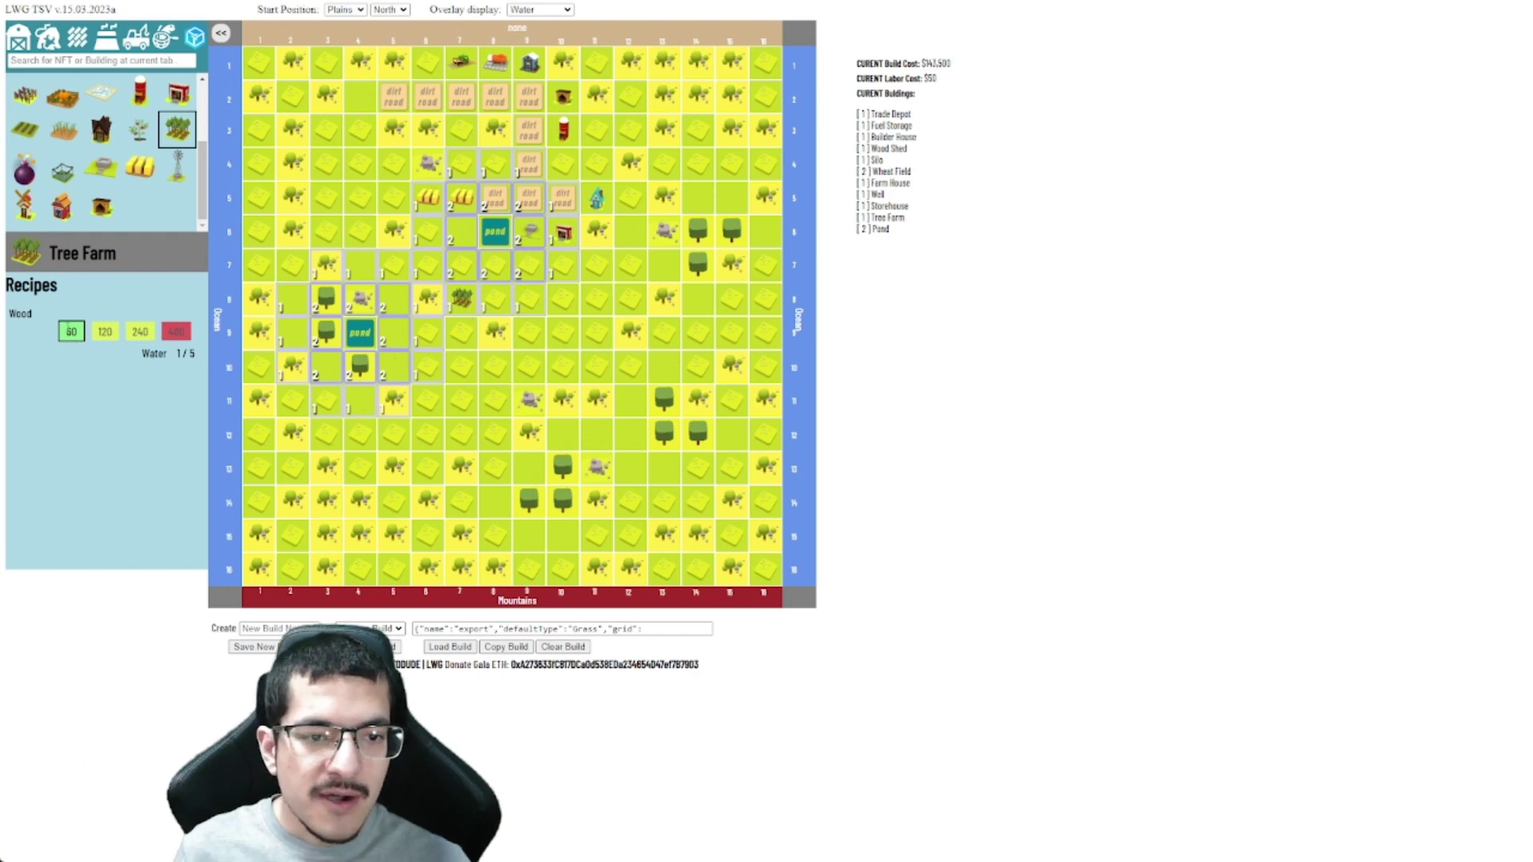
{"action": "left_click", "coordinate": [461, 303]}
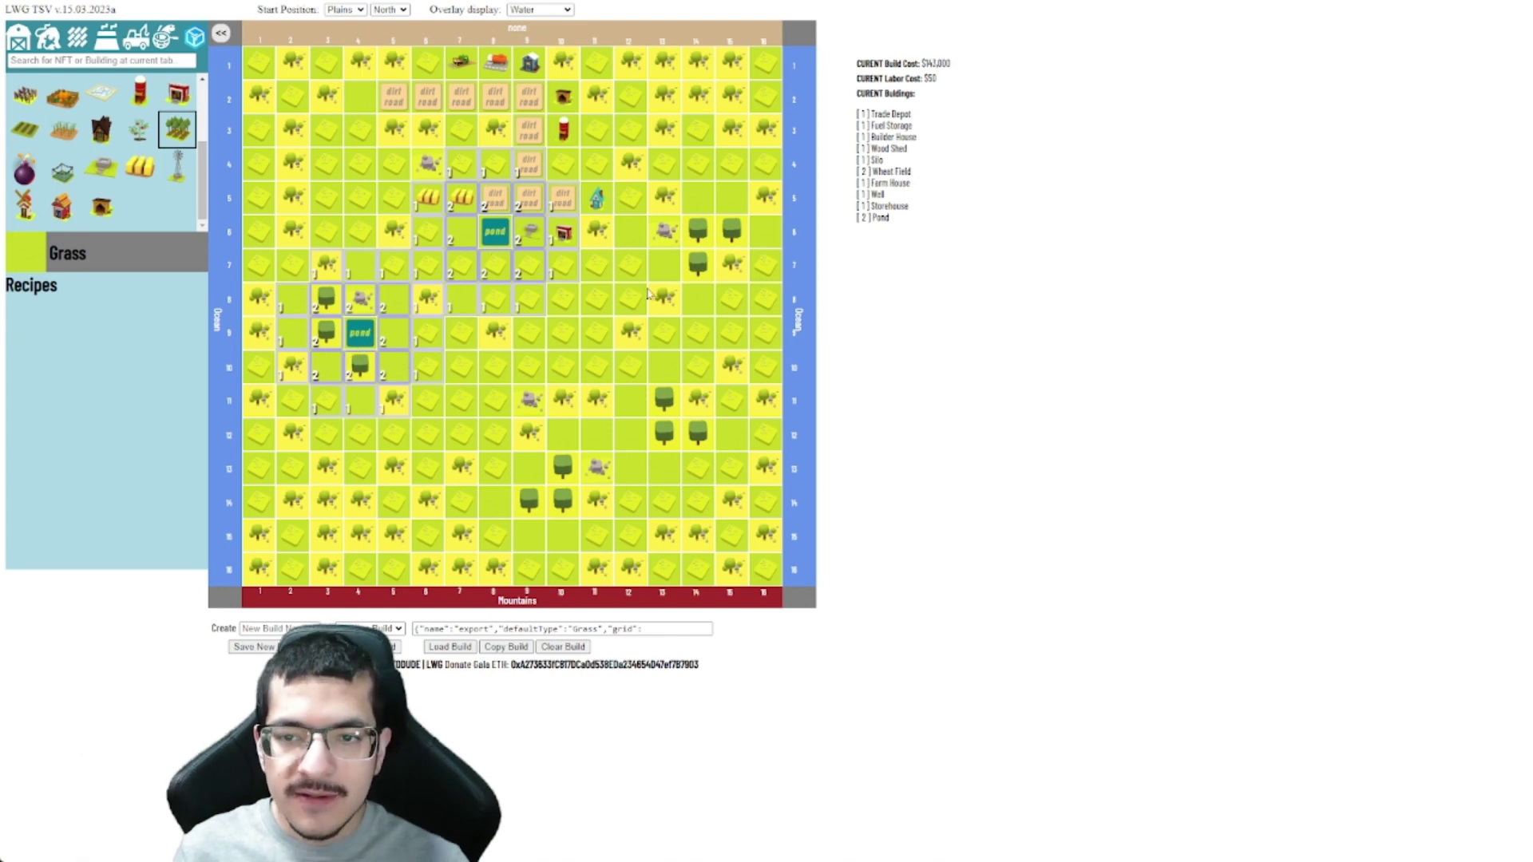
{"action": "left_click", "coordinate": [569, 167]}
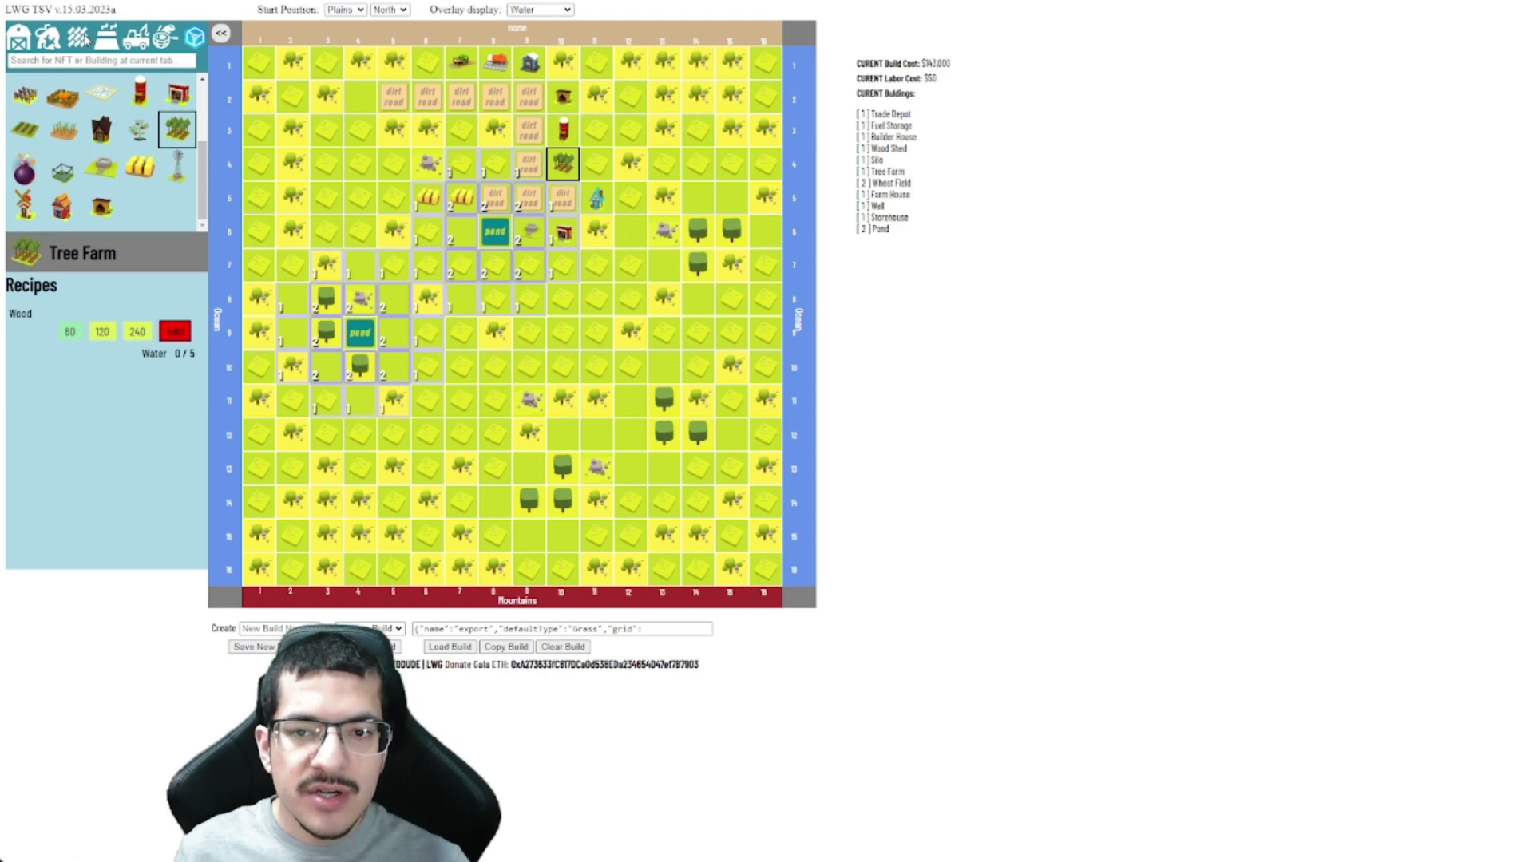
{"action": "left_click", "coordinate": [566, 169]}
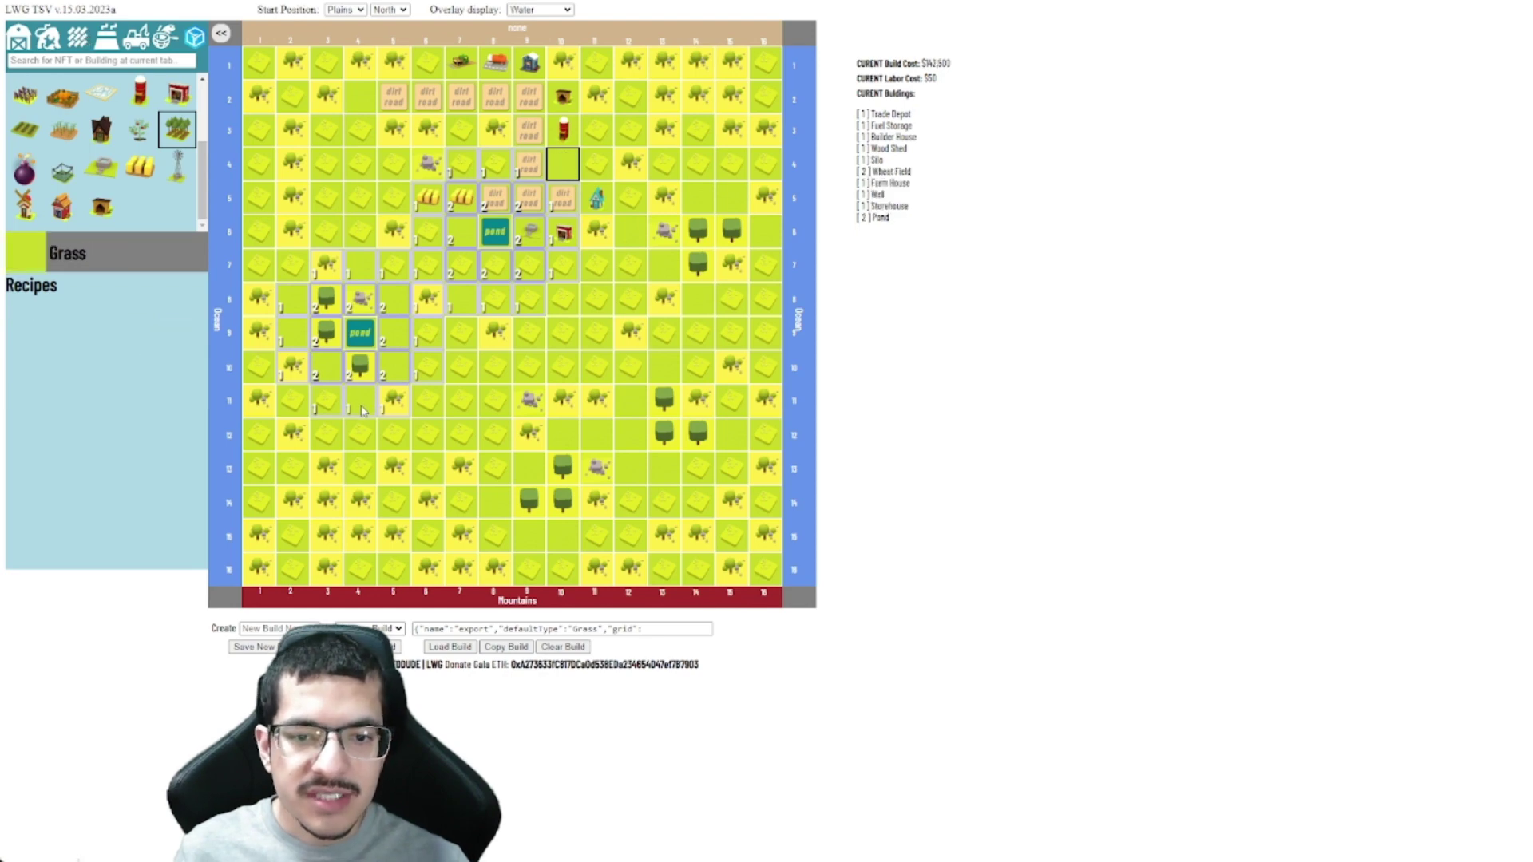
{"action": "left_click", "coordinate": [431, 442]}
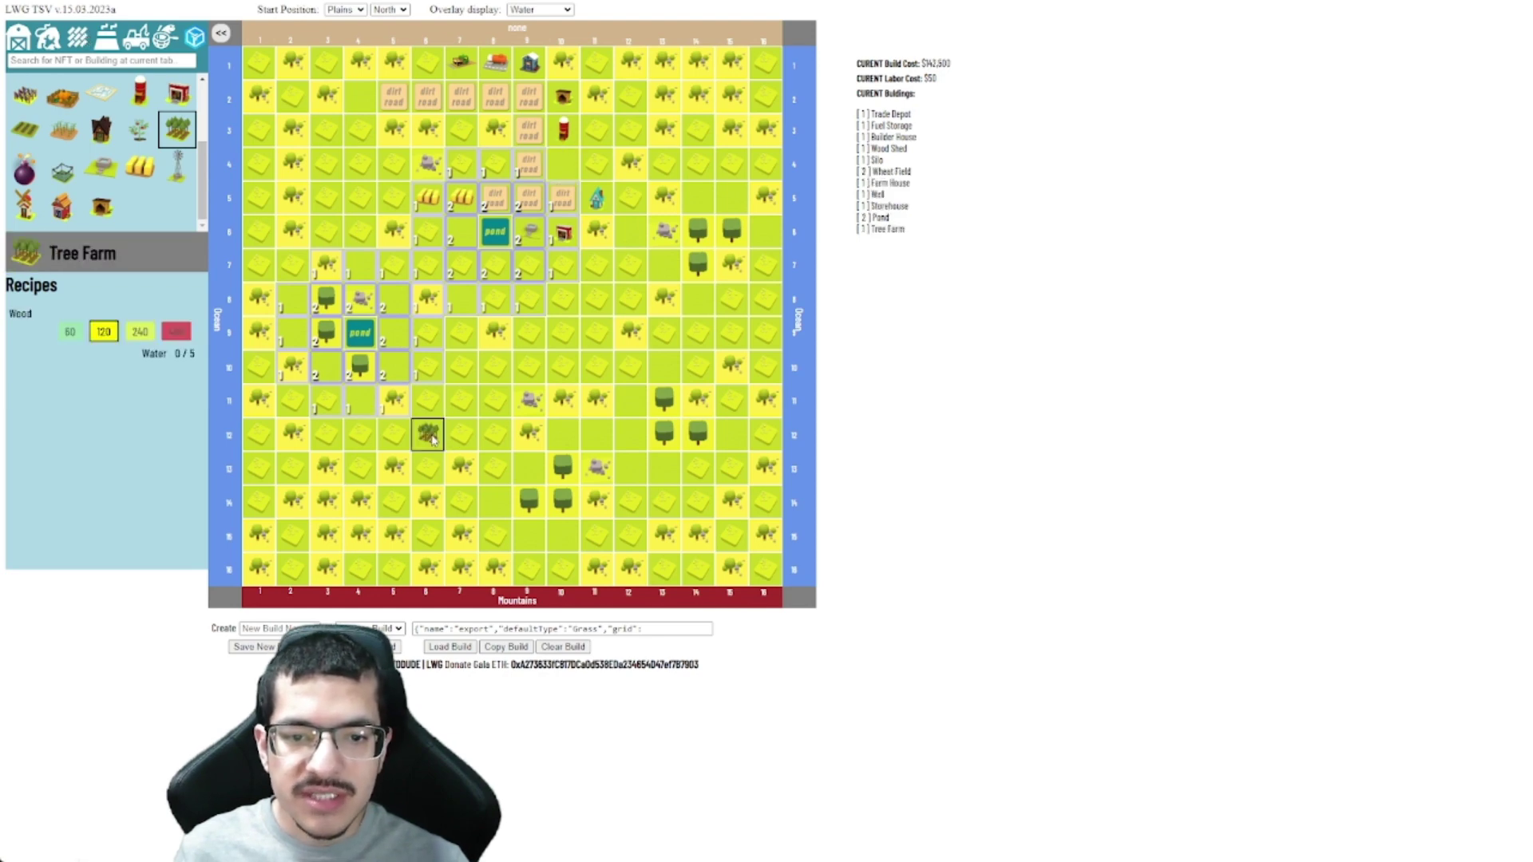
{"action": "left_click", "coordinate": [436, 444]}
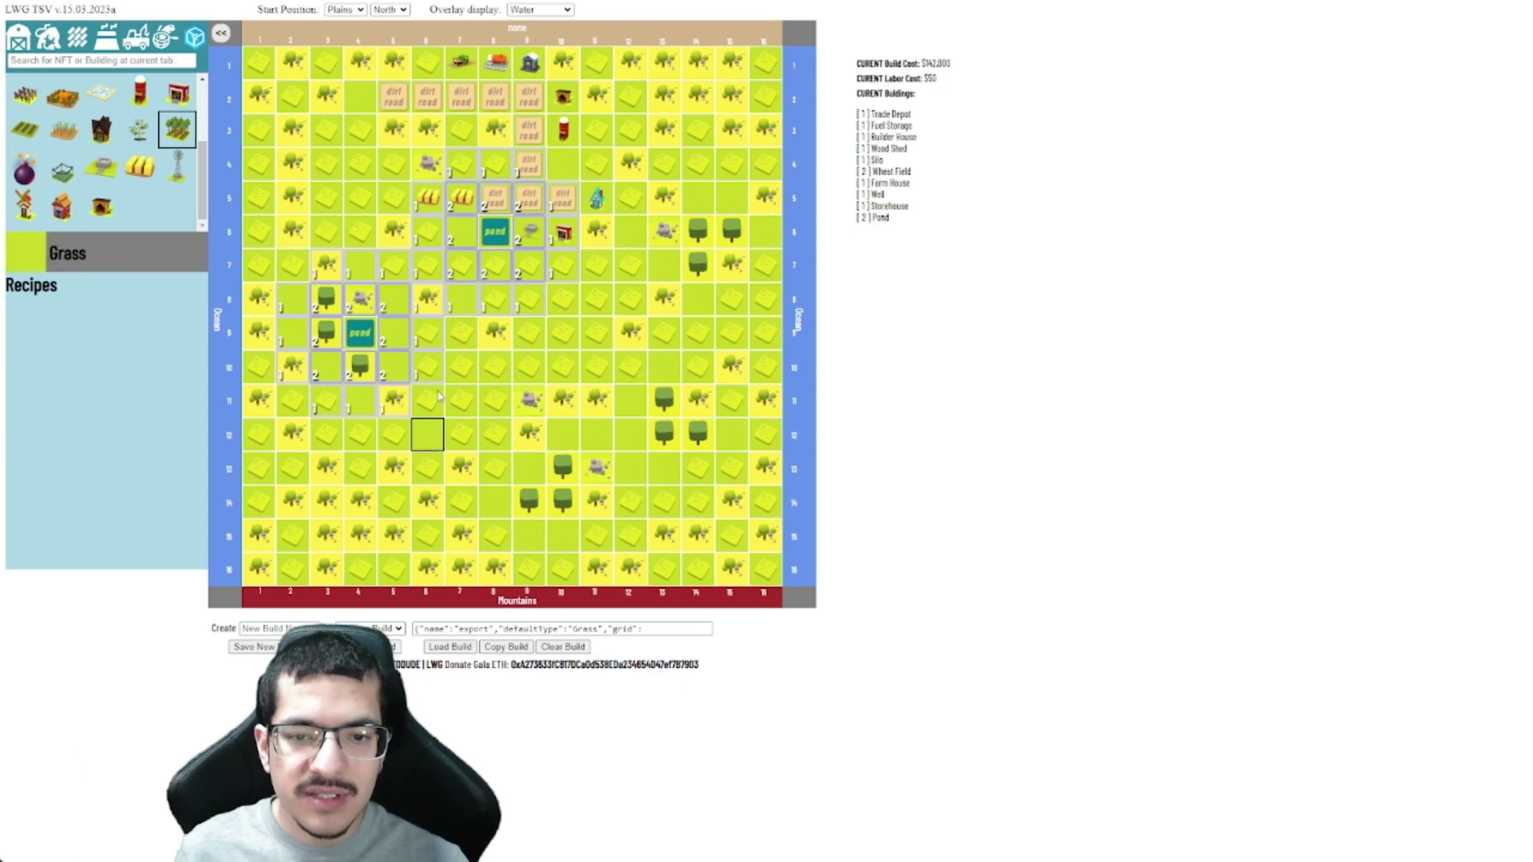
- Place a Tree Farm at column 5, row 9, and ponds beside it at column 6, rows 9 and 10
{"action": "left_click", "coordinate": [384, 334]}
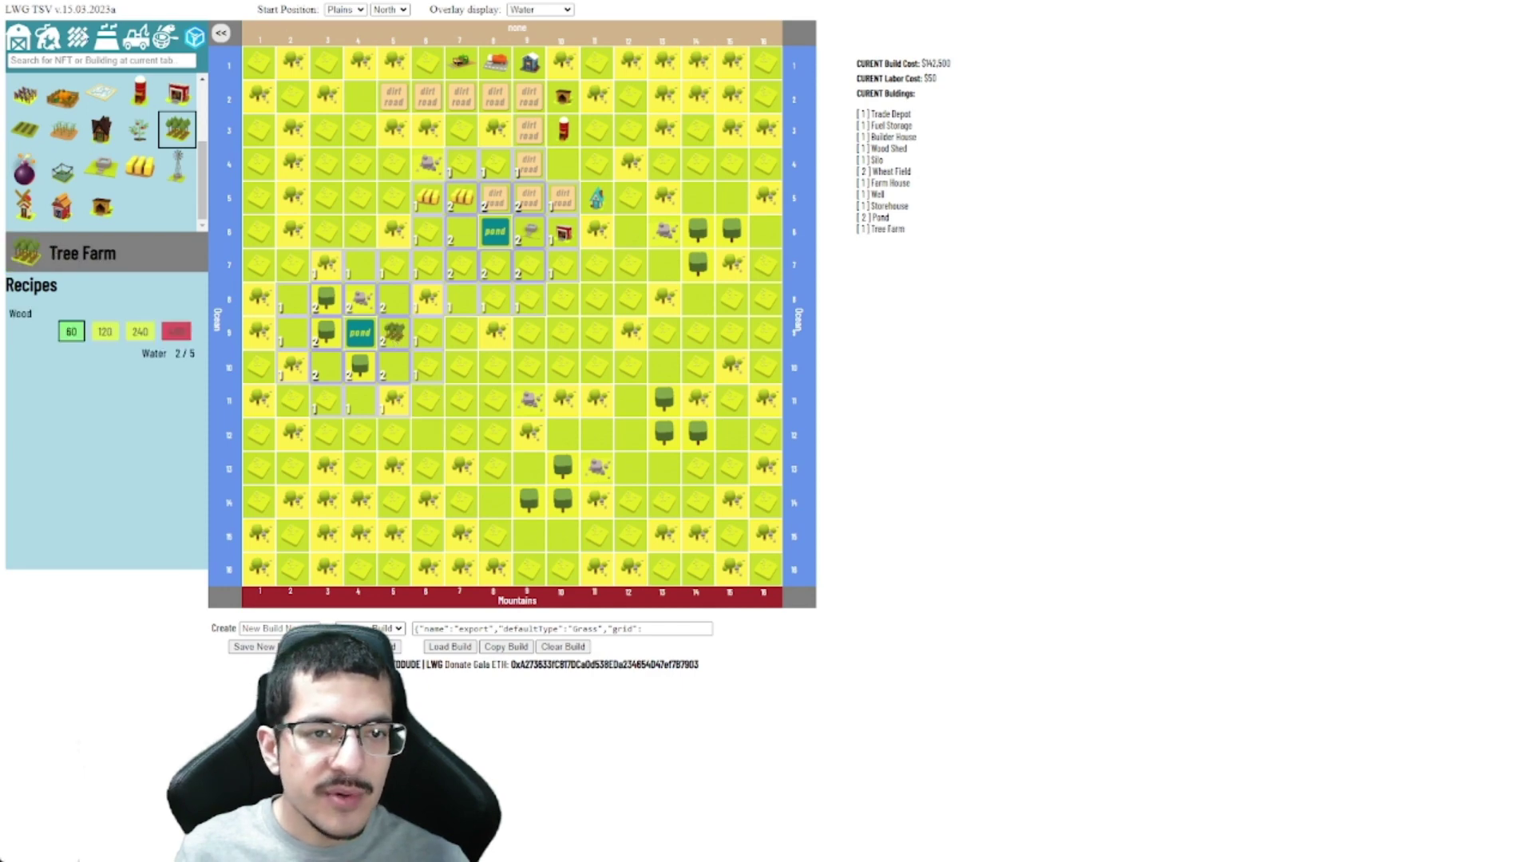
{"action": "left_click", "coordinate": [78, 36]}
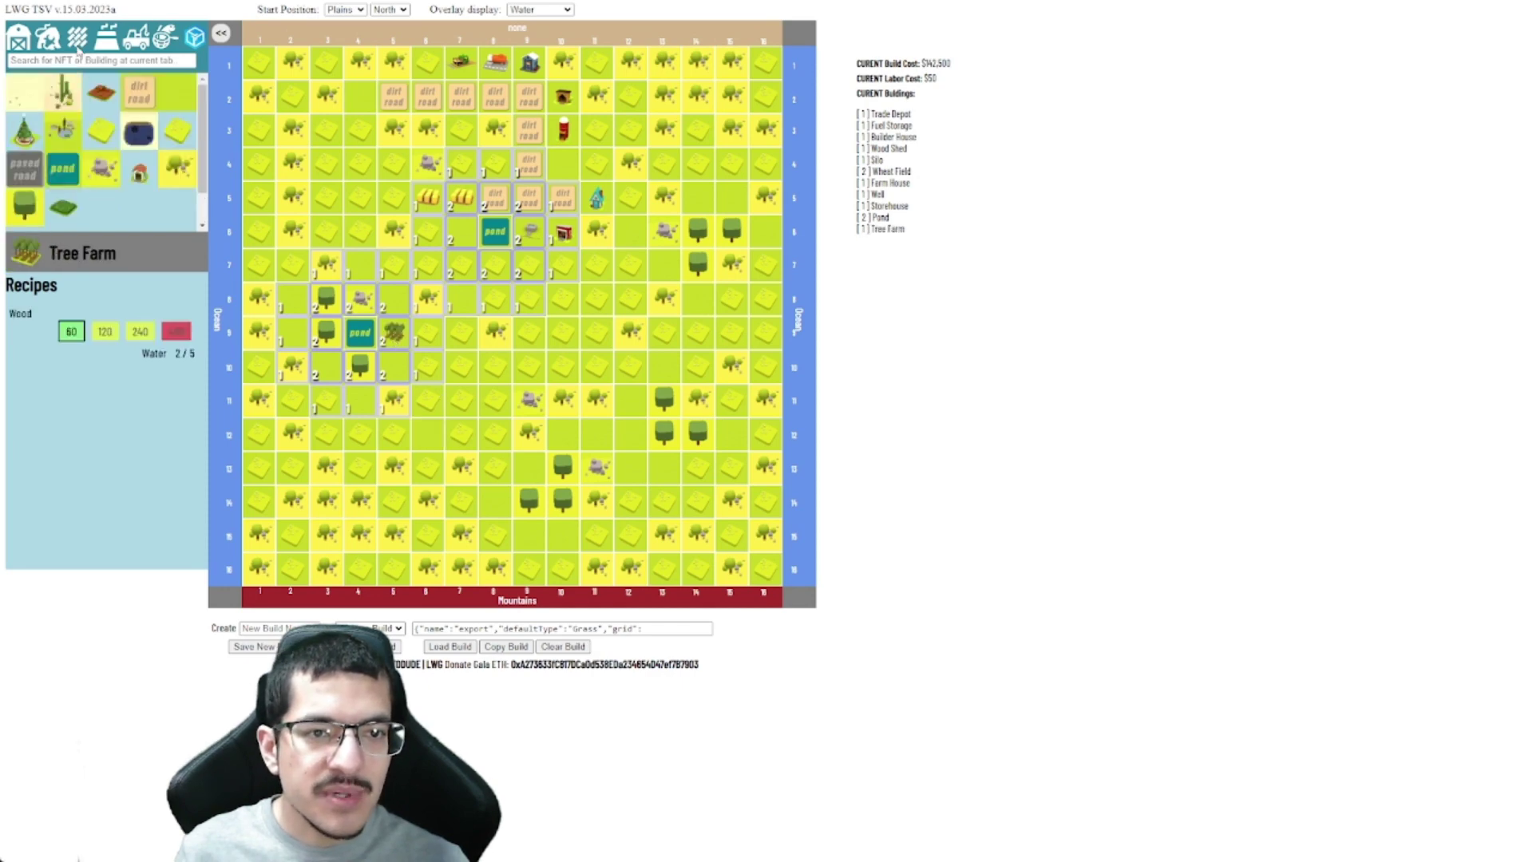
{"action": "left_click", "coordinate": [63, 169]}
{"action": "left_click", "coordinate": [435, 333]}
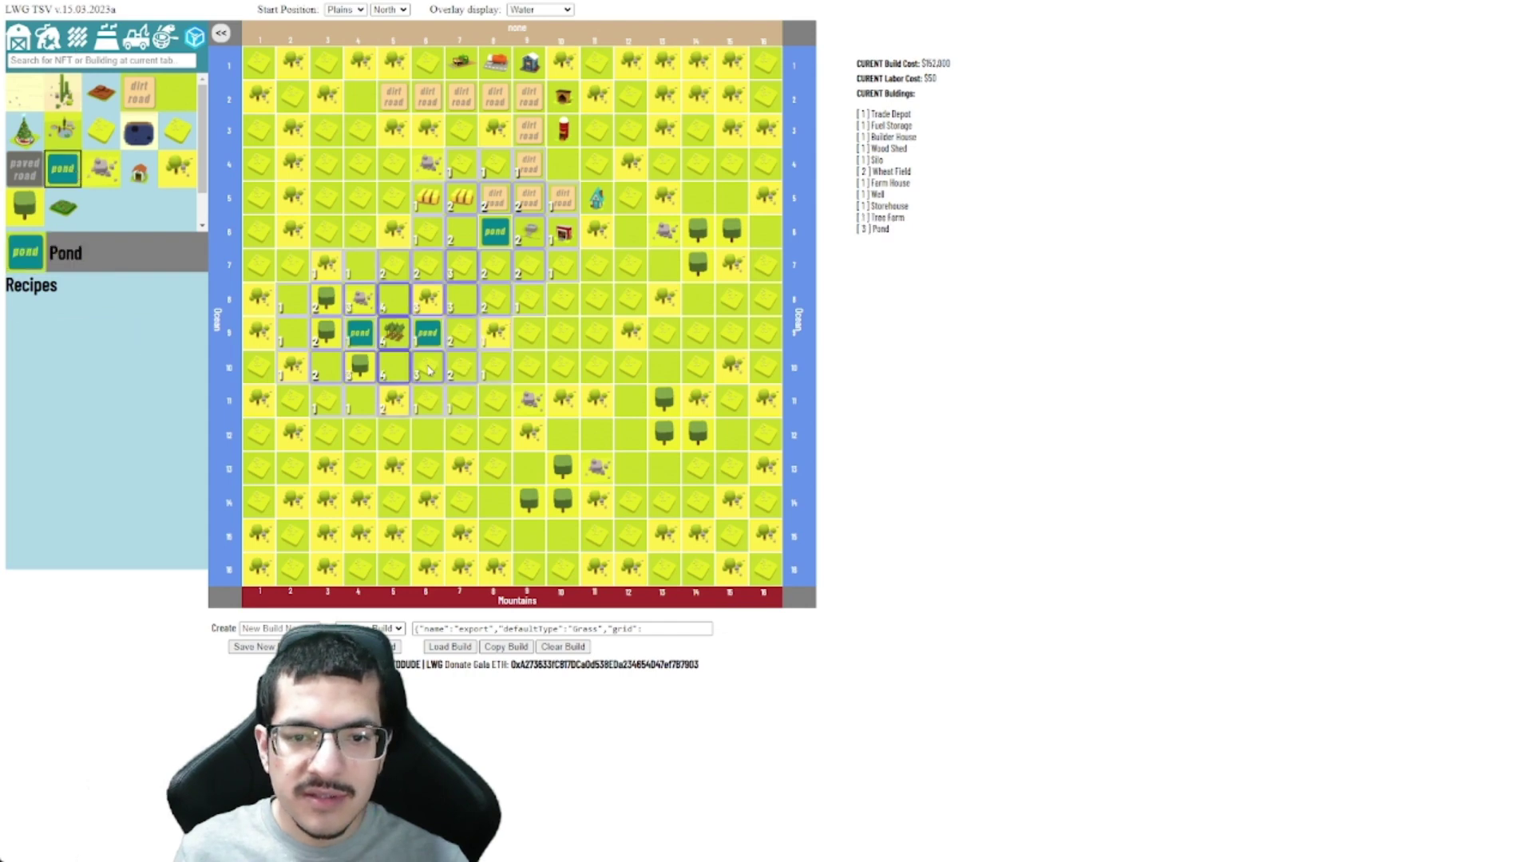
{"action": "left_click", "coordinate": [430, 367]}
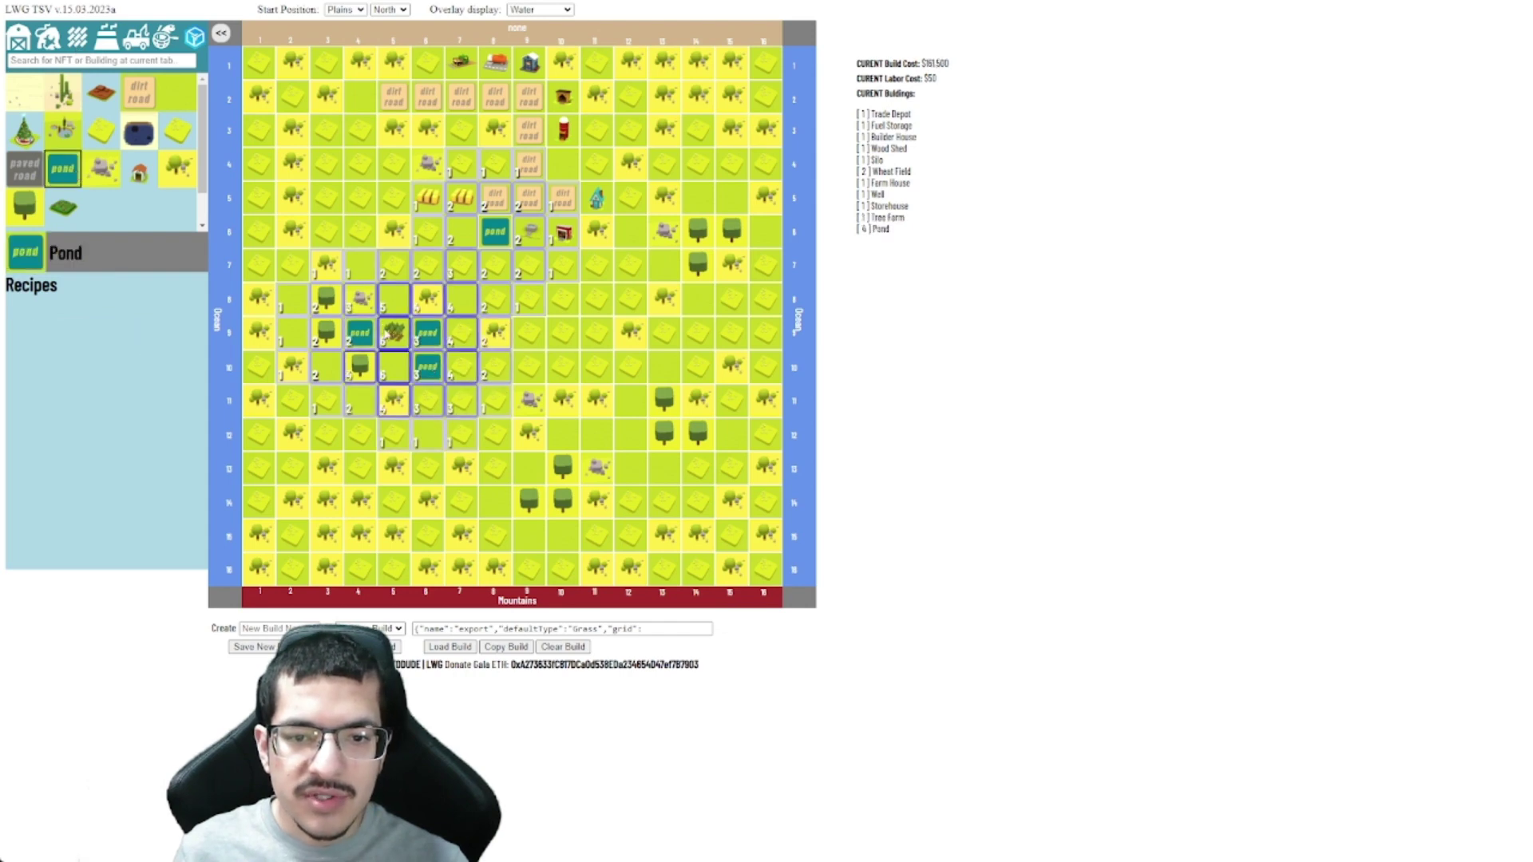
- Place a second Tree Farm at column 5, row 10, between the tree and the pond
{"action": "left_click", "coordinate": [18, 44]}
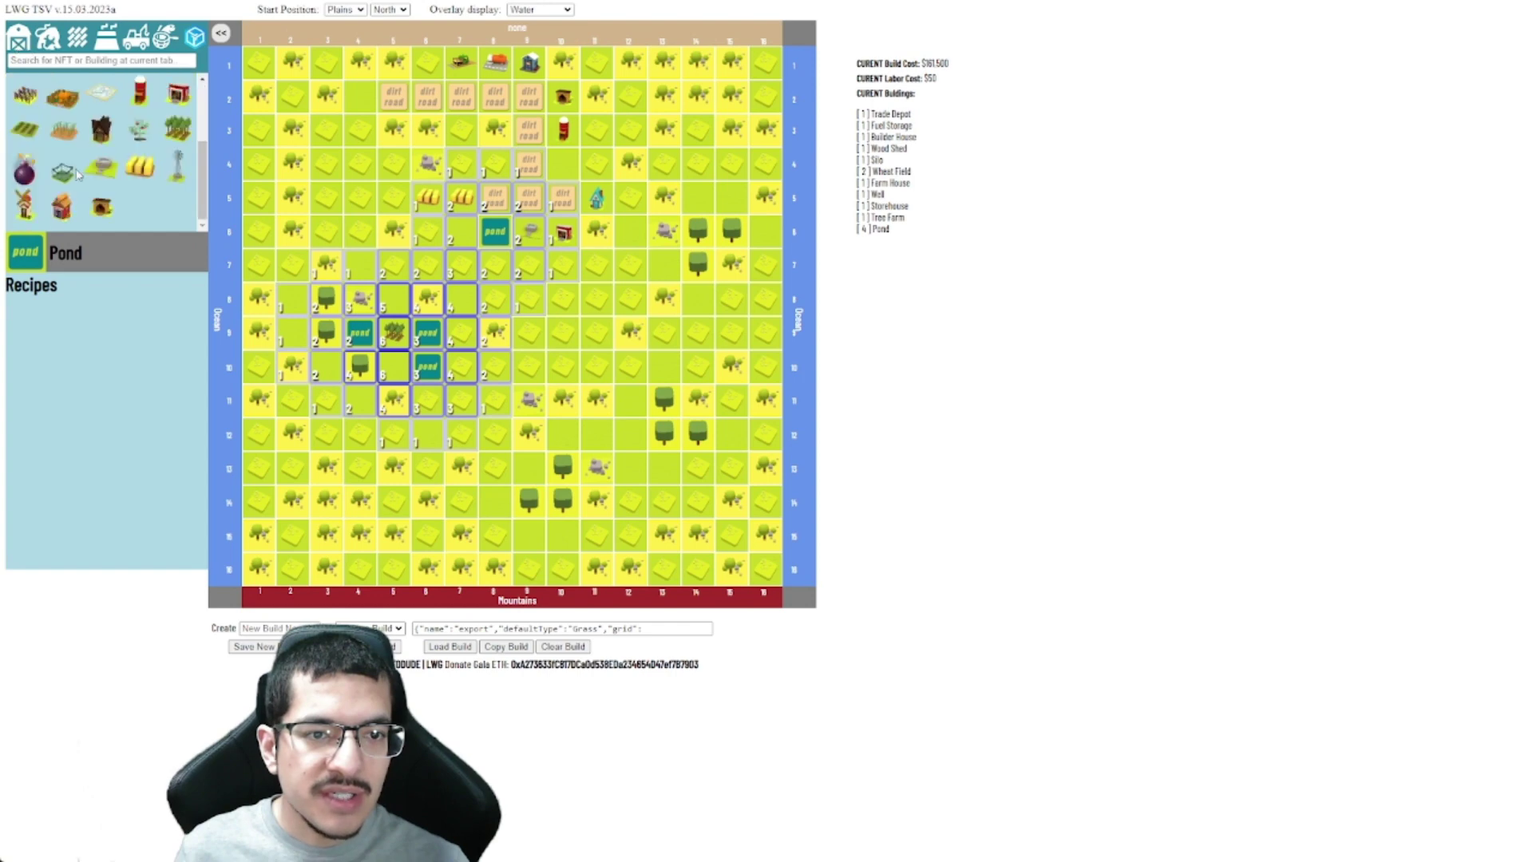
{"action": "left_click", "coordinate": [176, 129]}
{"action": "left_click", "coordinate": [397, 364]}
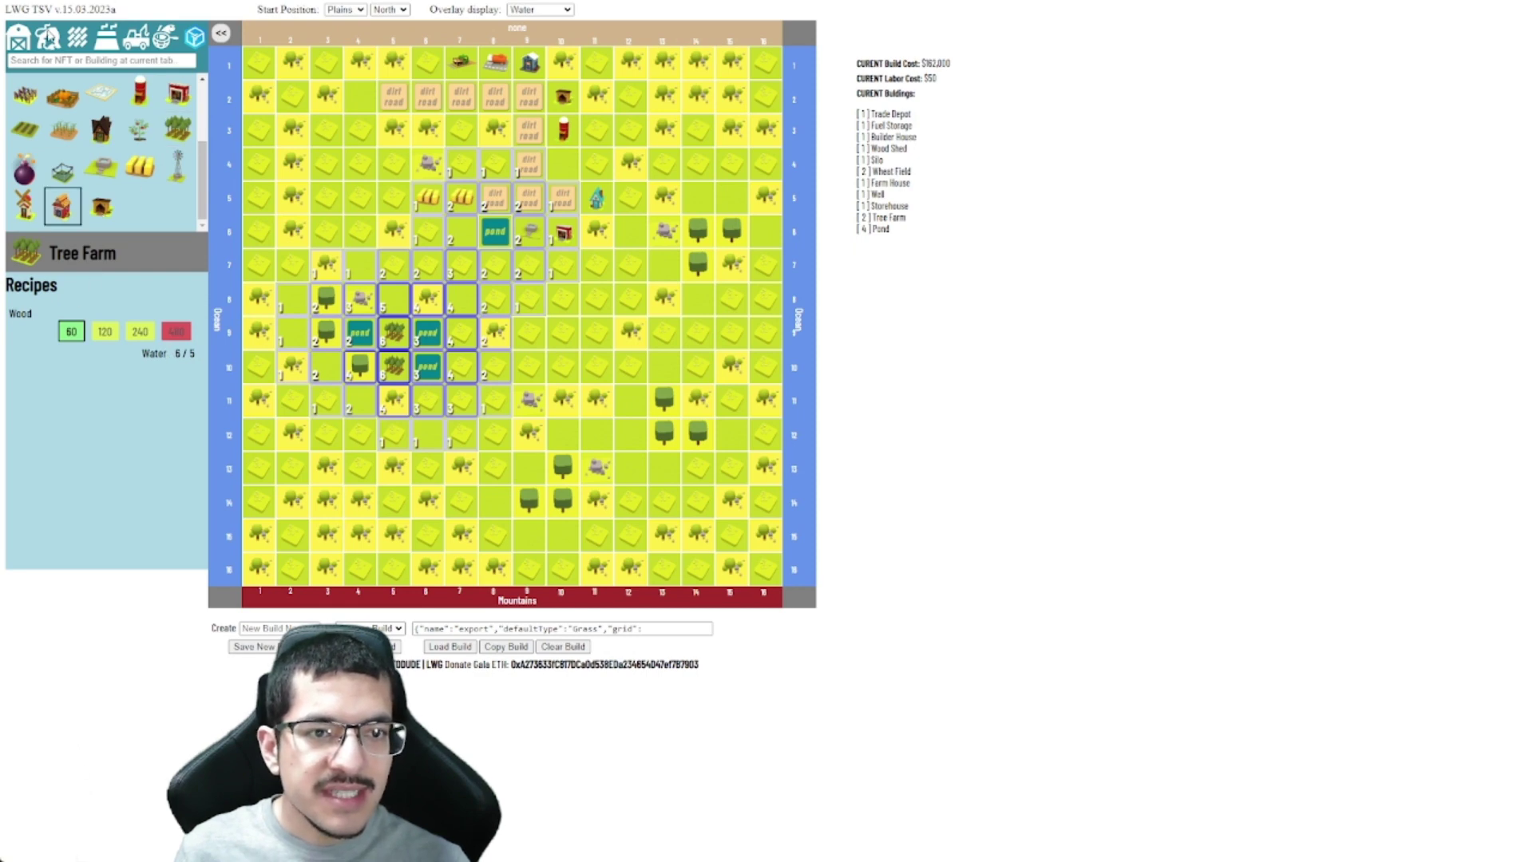
- Find the Italian Restaurant among the building categories and place it at column 4, row 2
{"action": "left_click", "coordinate": [78, 37]}
{"action": "left_click", "coordinate": [108, 40]}
{"action": "left_click", "coordinate": [138, 44]}
{"action": "left_click", "coordinate": [170, 52]}
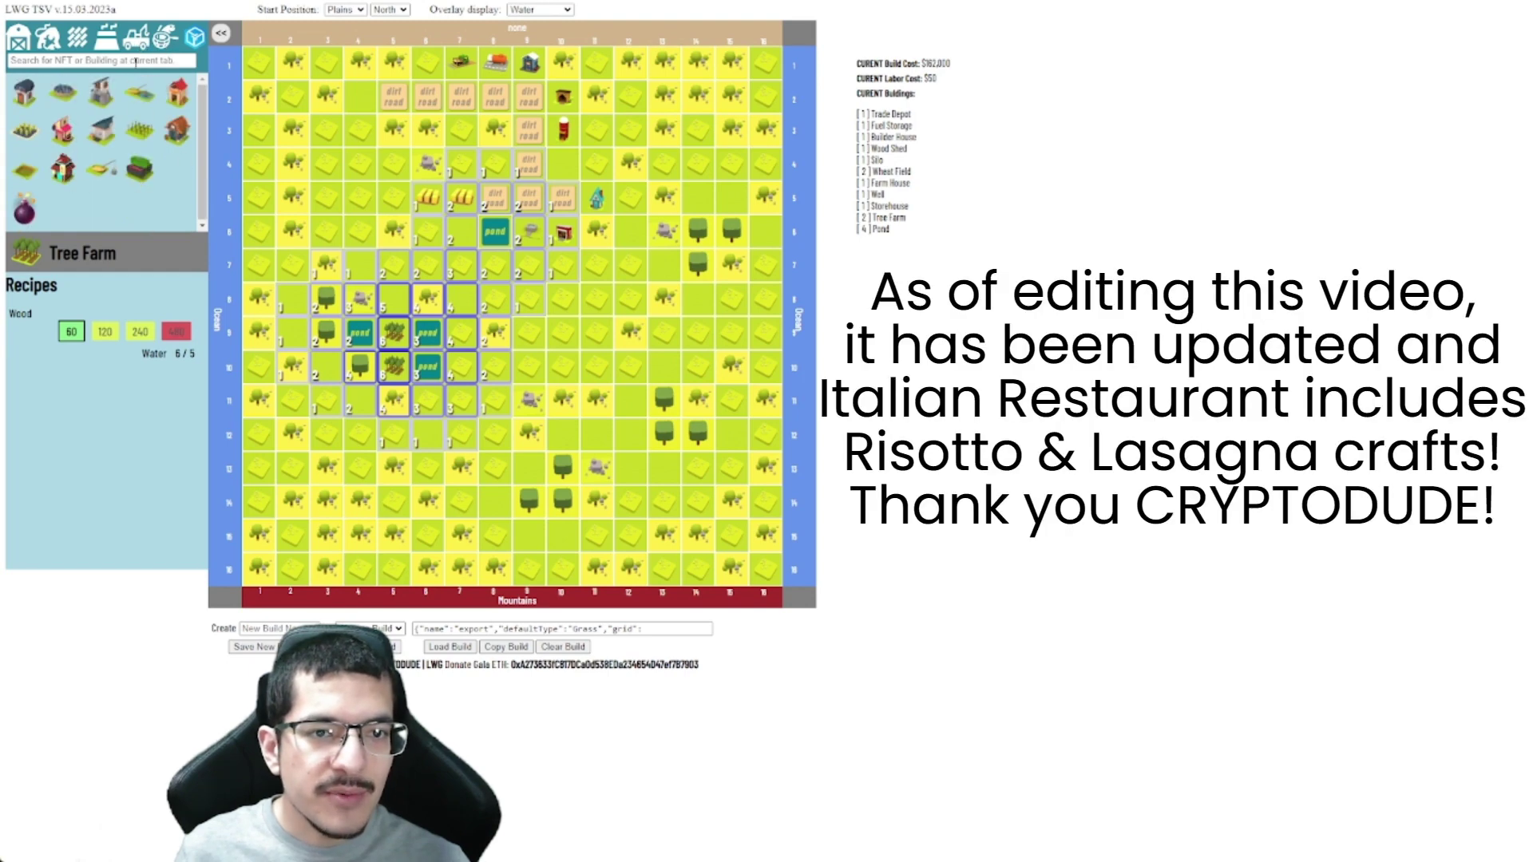
{"action": "left_click", "coordinate": [128, 46]}
{"action": "left_click", "coordinate": [108, 40]}
{"action": "scroll", "coordinate": [111, 184], "scroll_direction": "down", "scroll_amount": 2}
{"action": "scroll", "coordinate": [112, 184], "scroll_direction": "up", "scroll_amount": 2}
{"action": "left_click", "coordinate": [138, 129]}
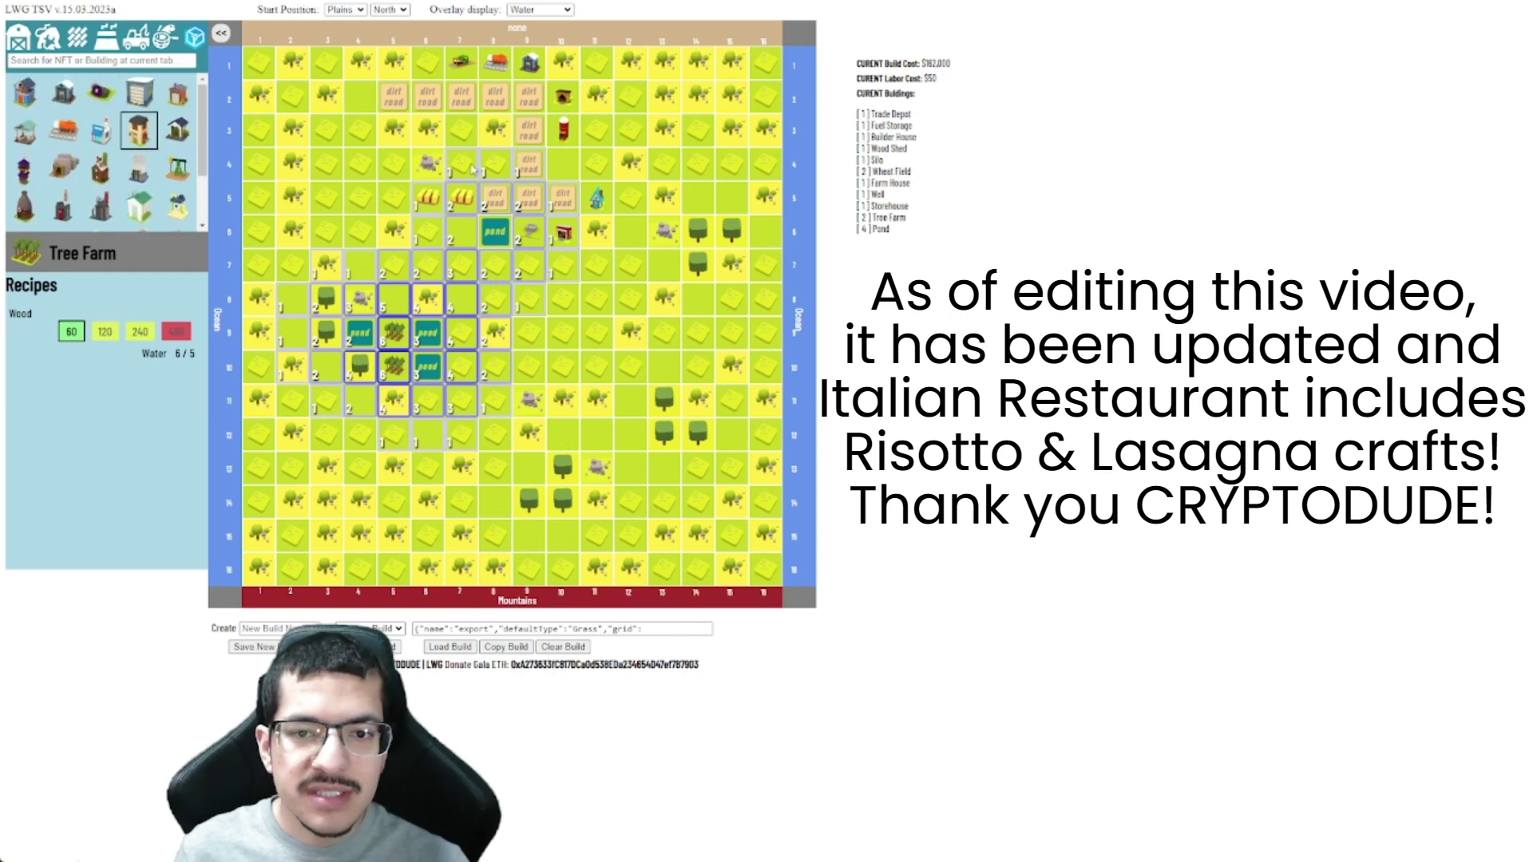
{"action": "left_click", "coordinate": [366, 100]}
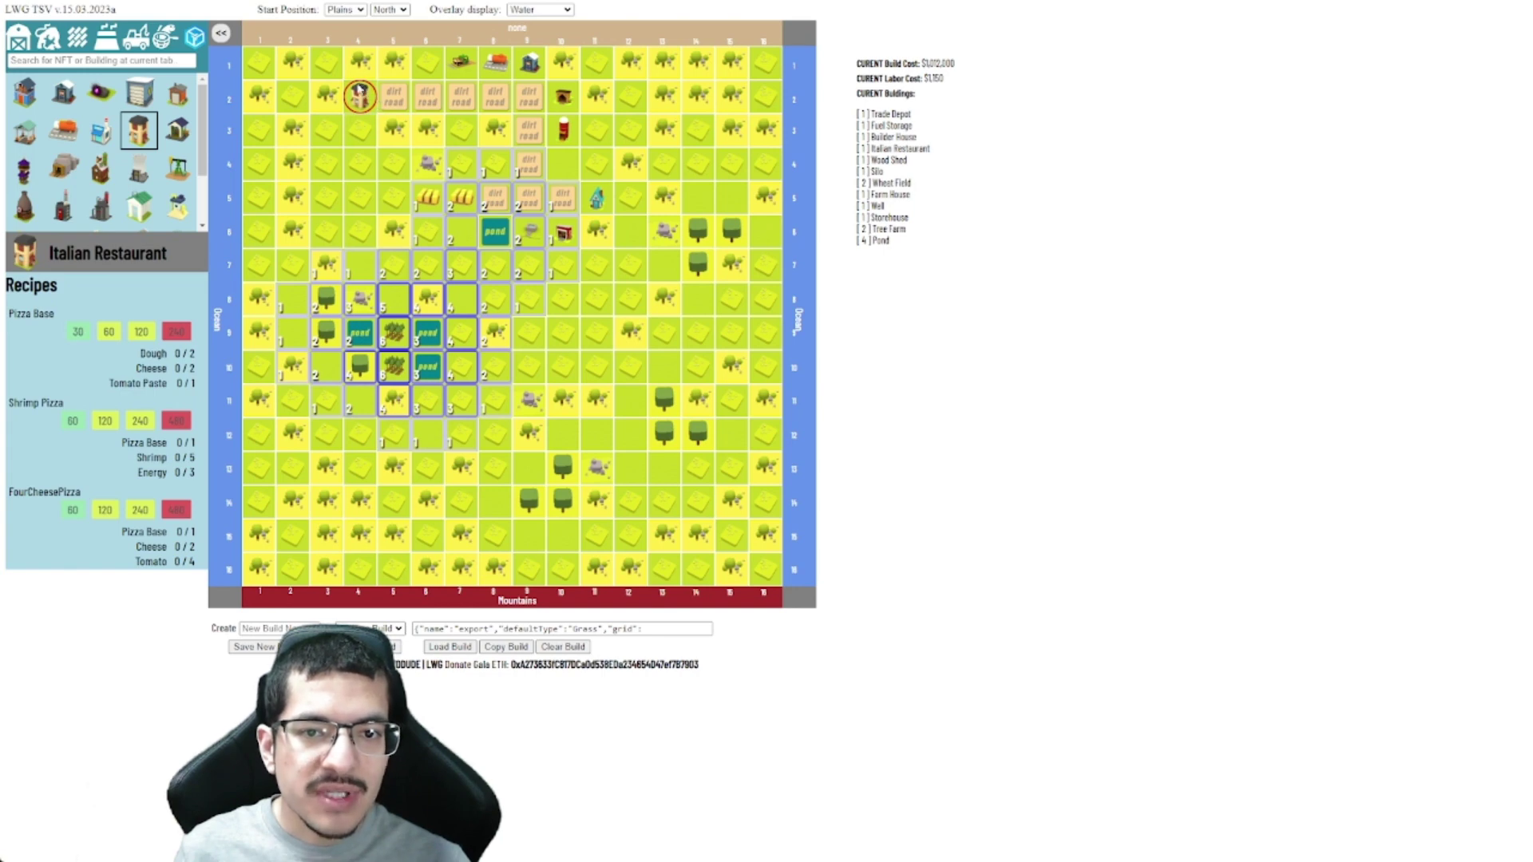
- Replace the dirt road at column 5, row 2 with a paved road next to the Italian Restaurant
{"action": "left_click", "coordinate": [83, 47]}
{"action": "left_click", "coordinate": [24, 175]}
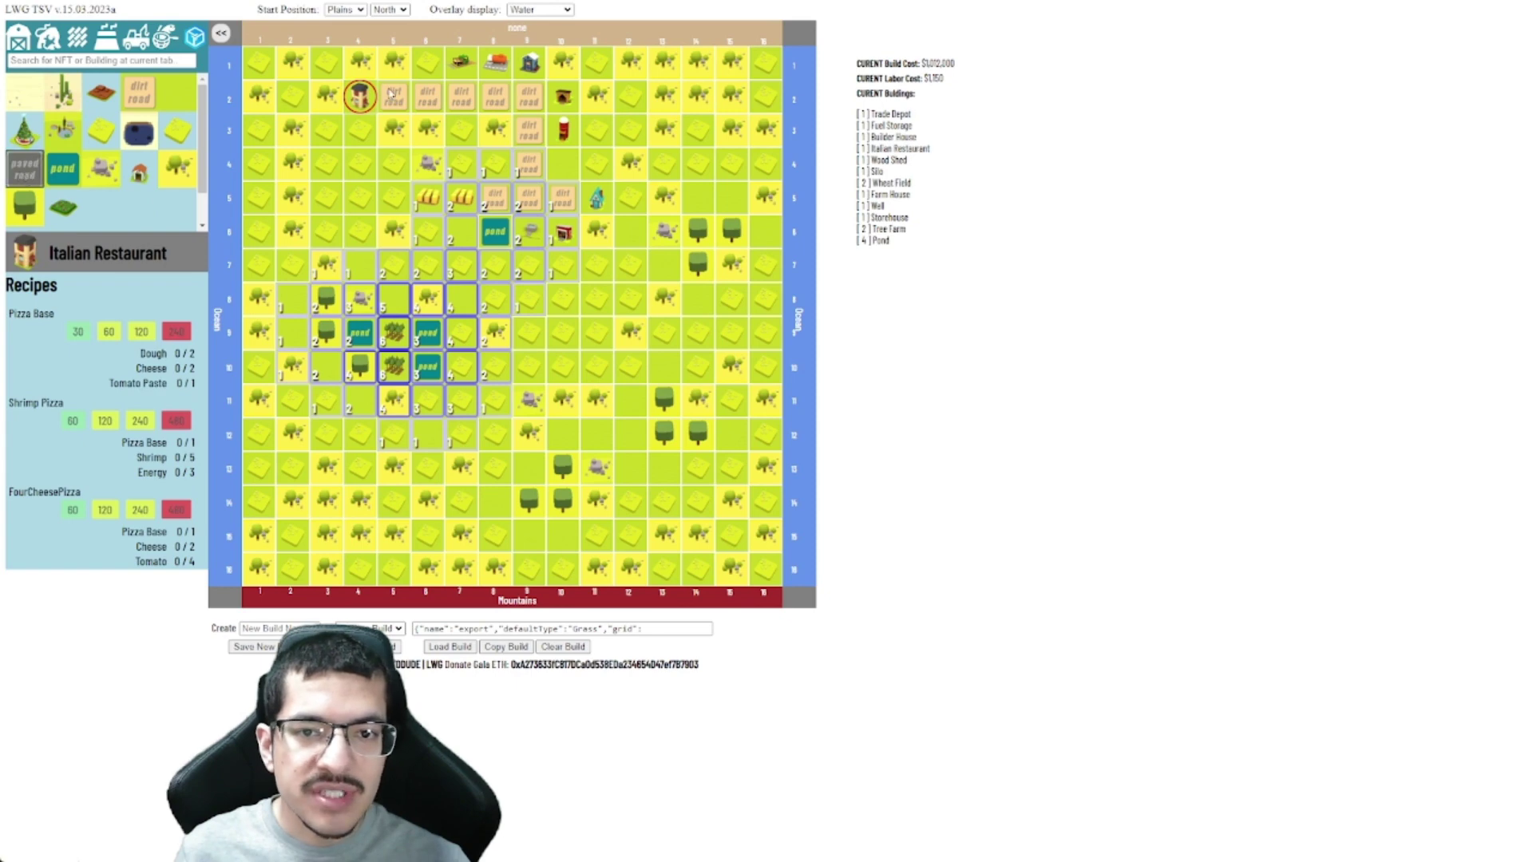
{"action": "left_click", "coordinate": [403, 103]}
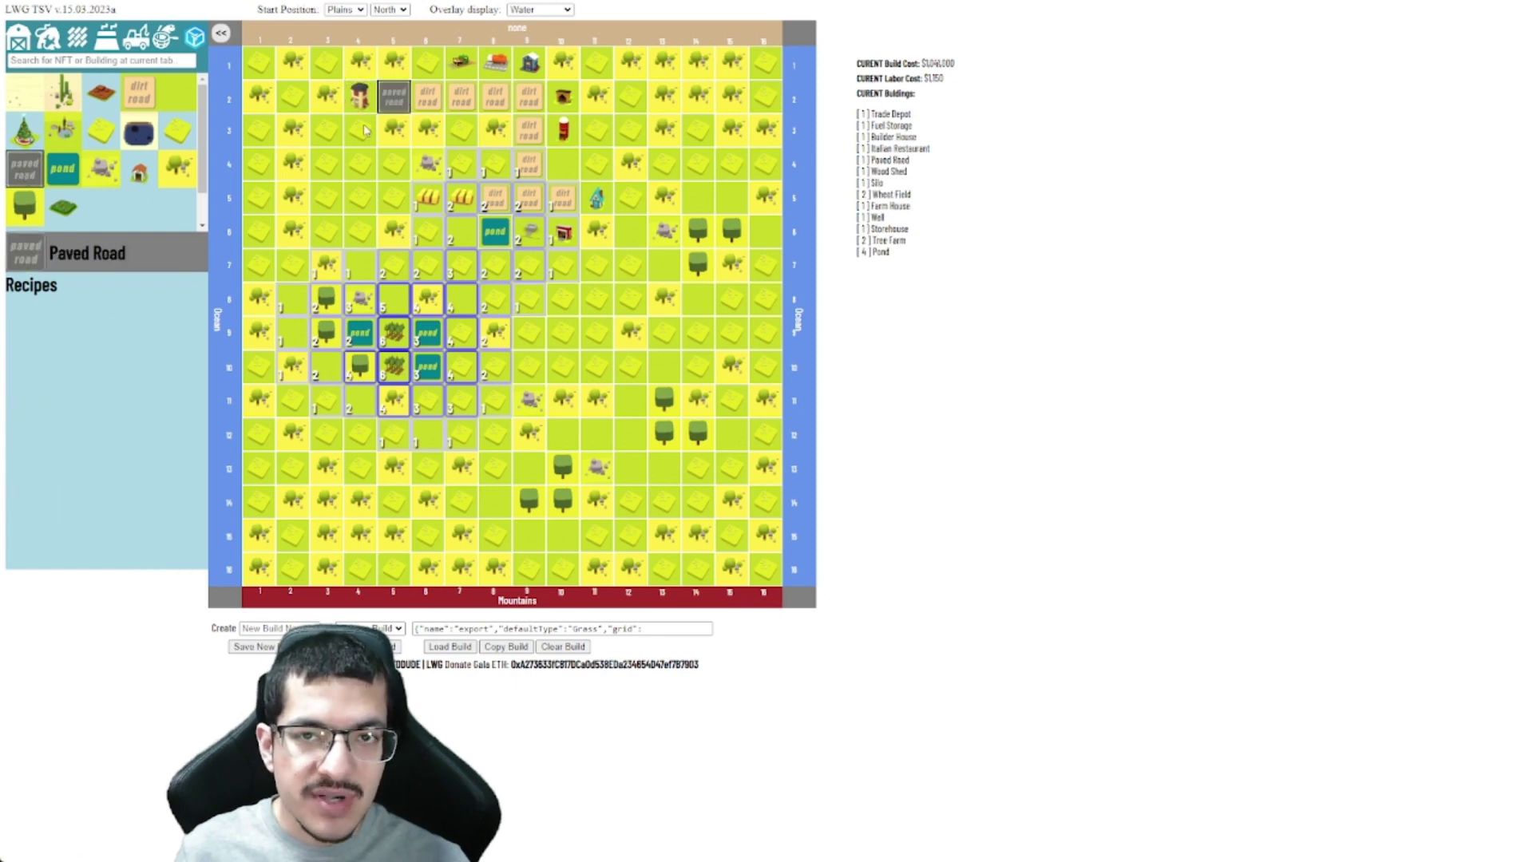
- Search the farm buildings for "Wind" and clear the search text
{"action": "left_click", "coordinate": [17, 42]}
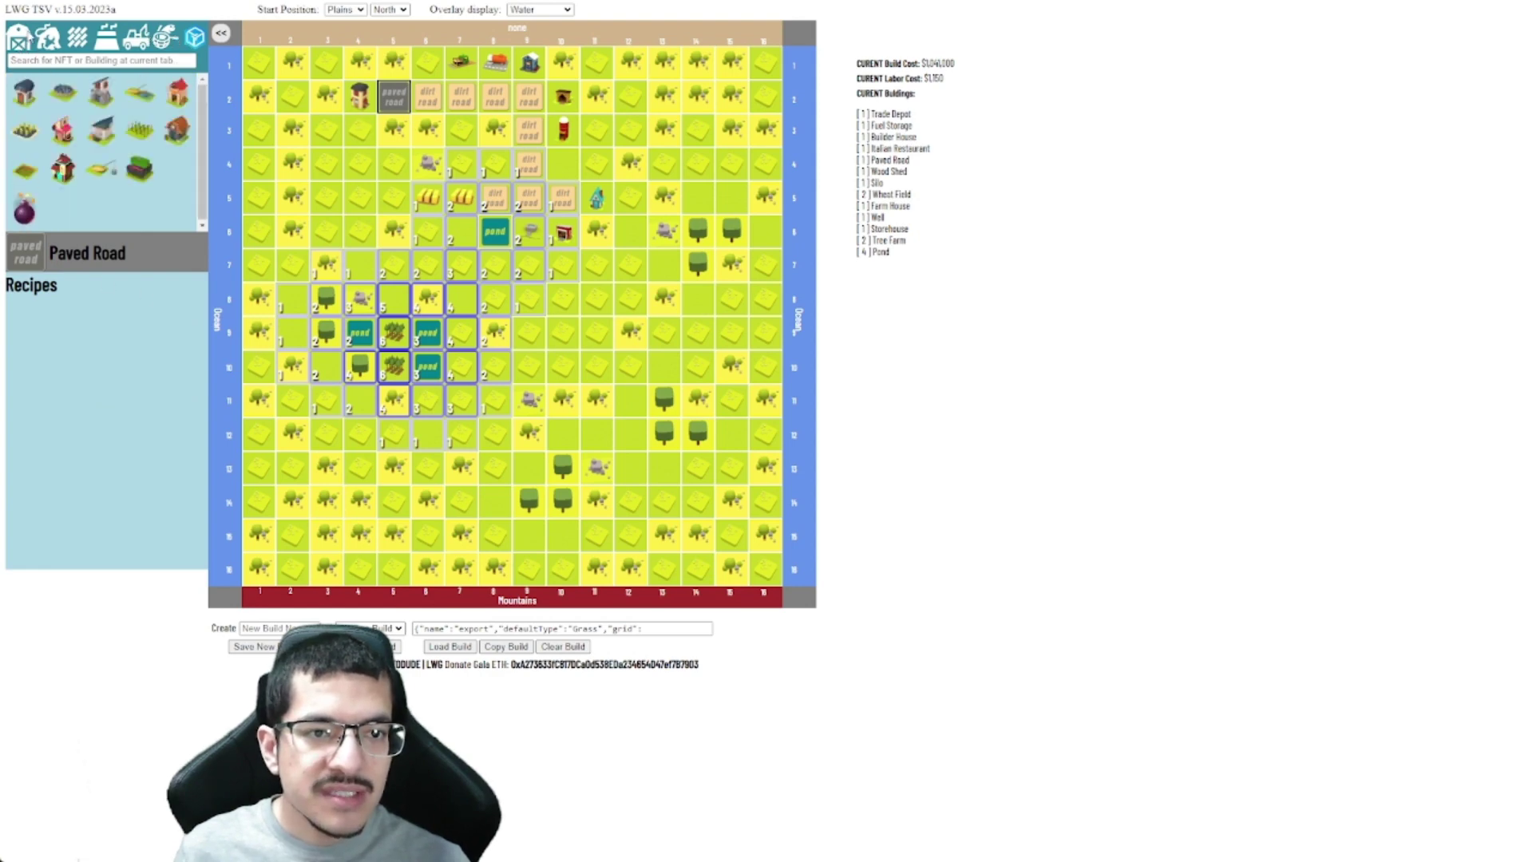
{"action": "left_click", "coordinate": [28, 36]}
{"action": "left_click", "coordinate": [50, 60]}
{"action": "type", "text": "Wind"}
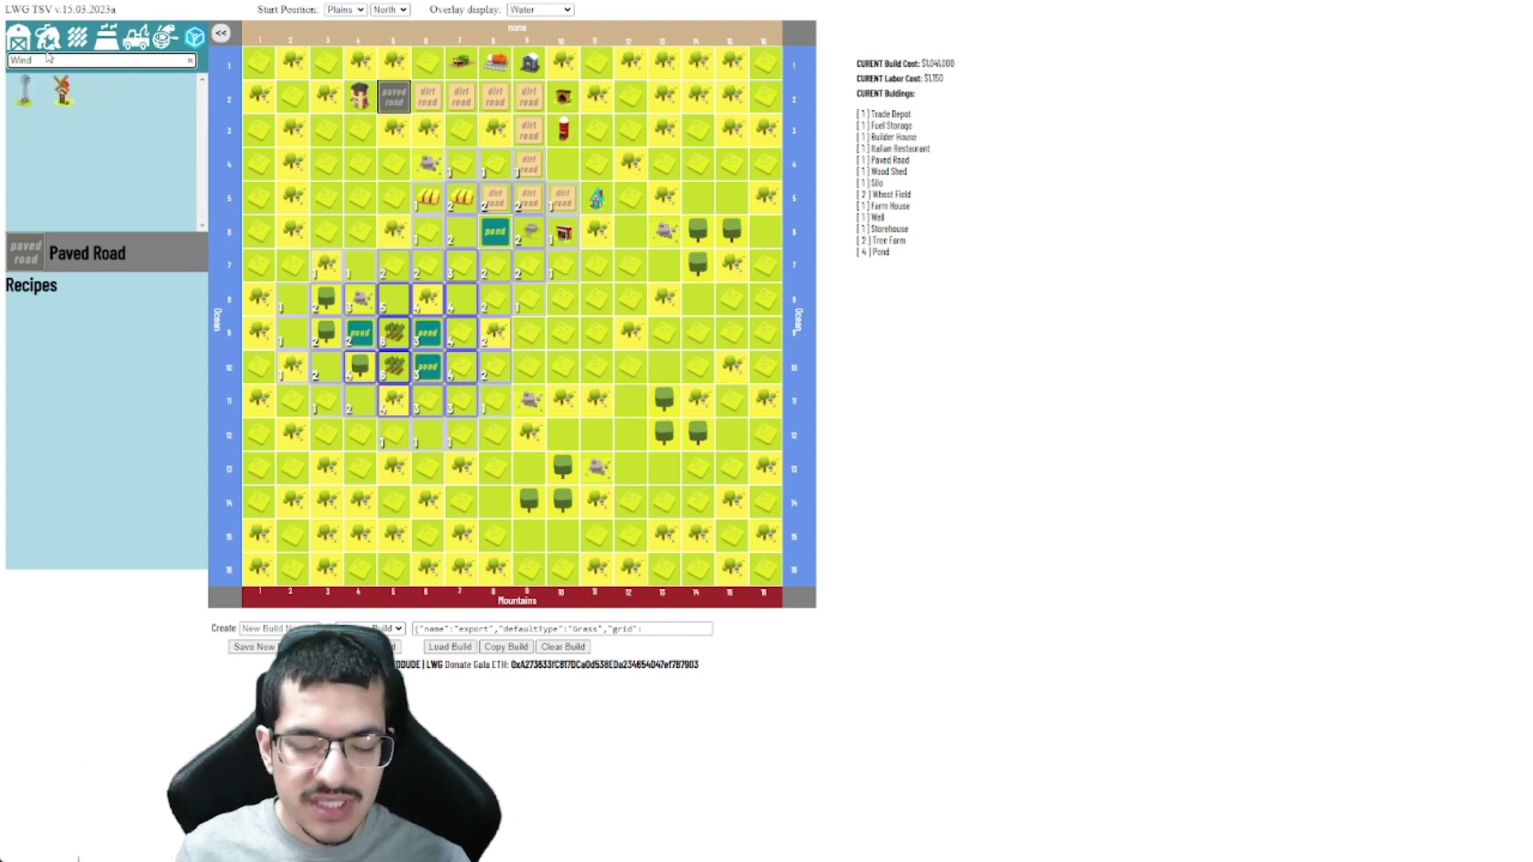
{"action": "key", "text": "BackSpace"}
{"action": "key", "text": "BackSpace"}
{"action": "key", "text": "BackSpace"}
{"action": "key", "text": "BackSpace"}
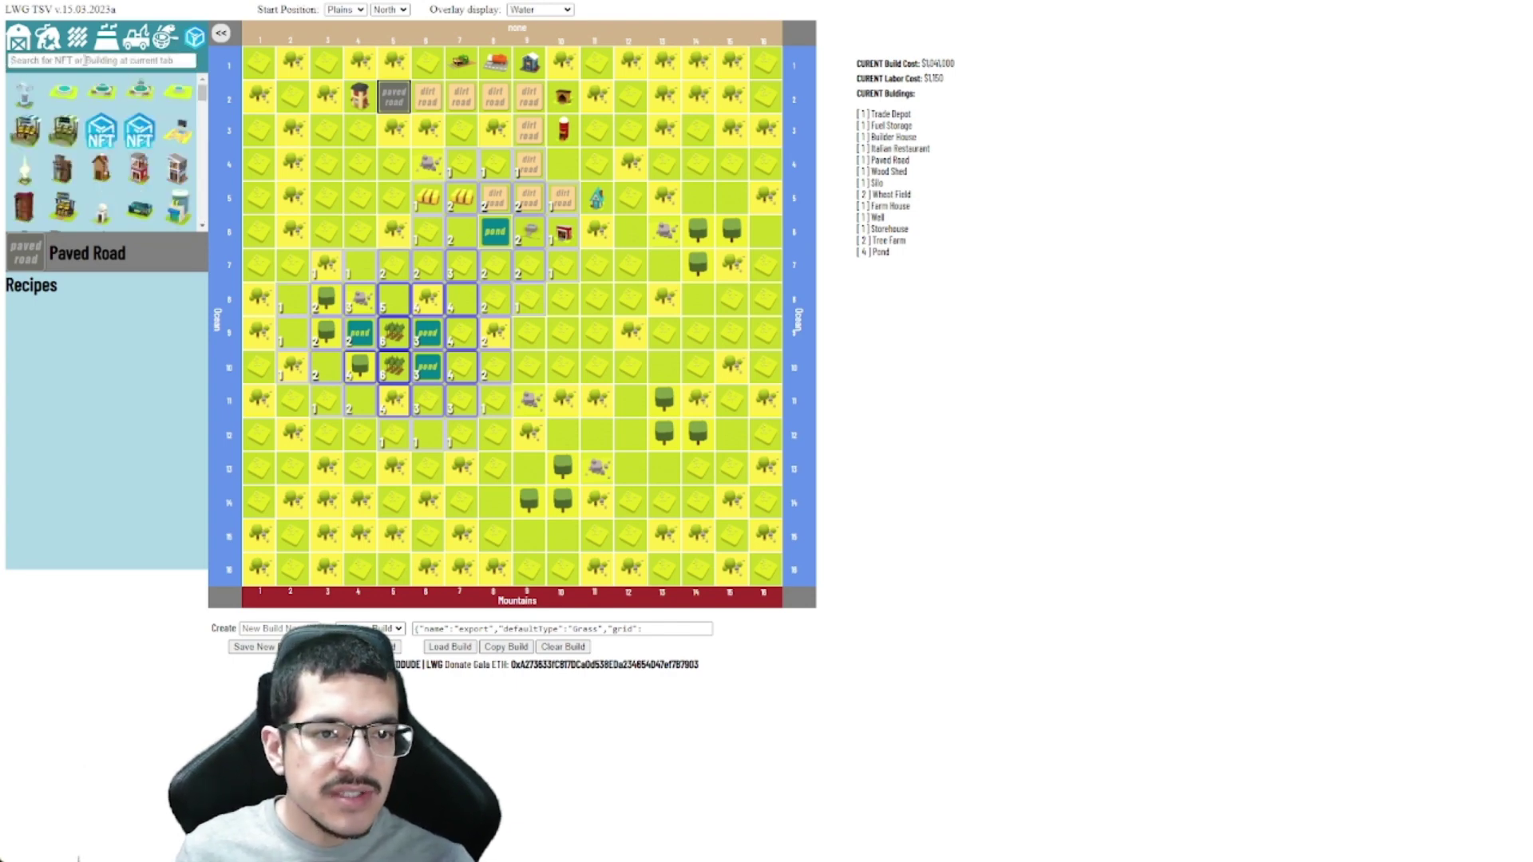
- Search the NFT items for "Tower" and clear the search text
{"action": "left_click", "coordinate": [79, 61]}
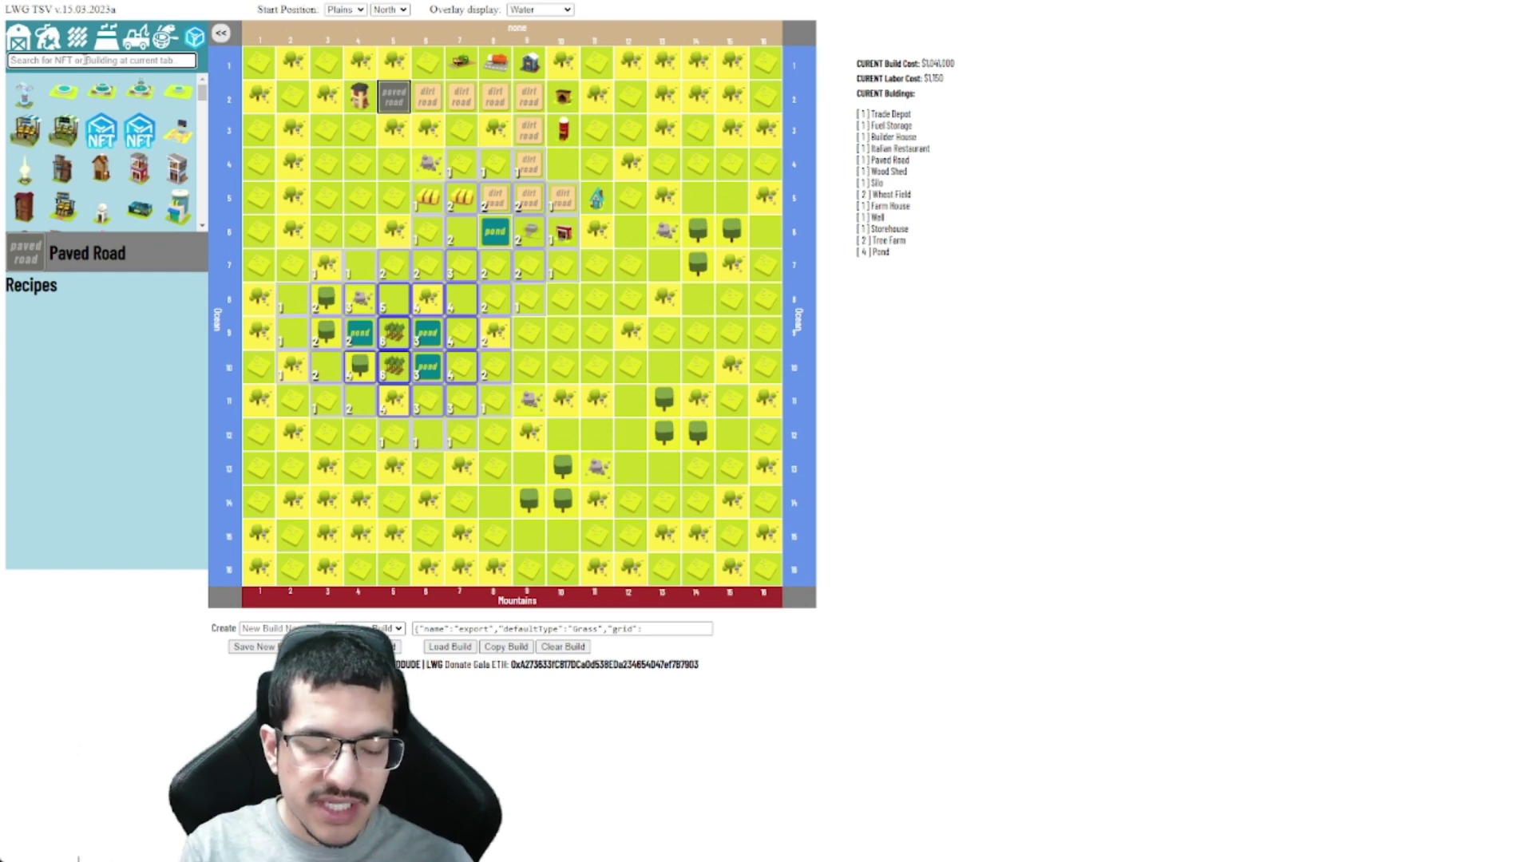
{"action": "type", "text": "Towe"}
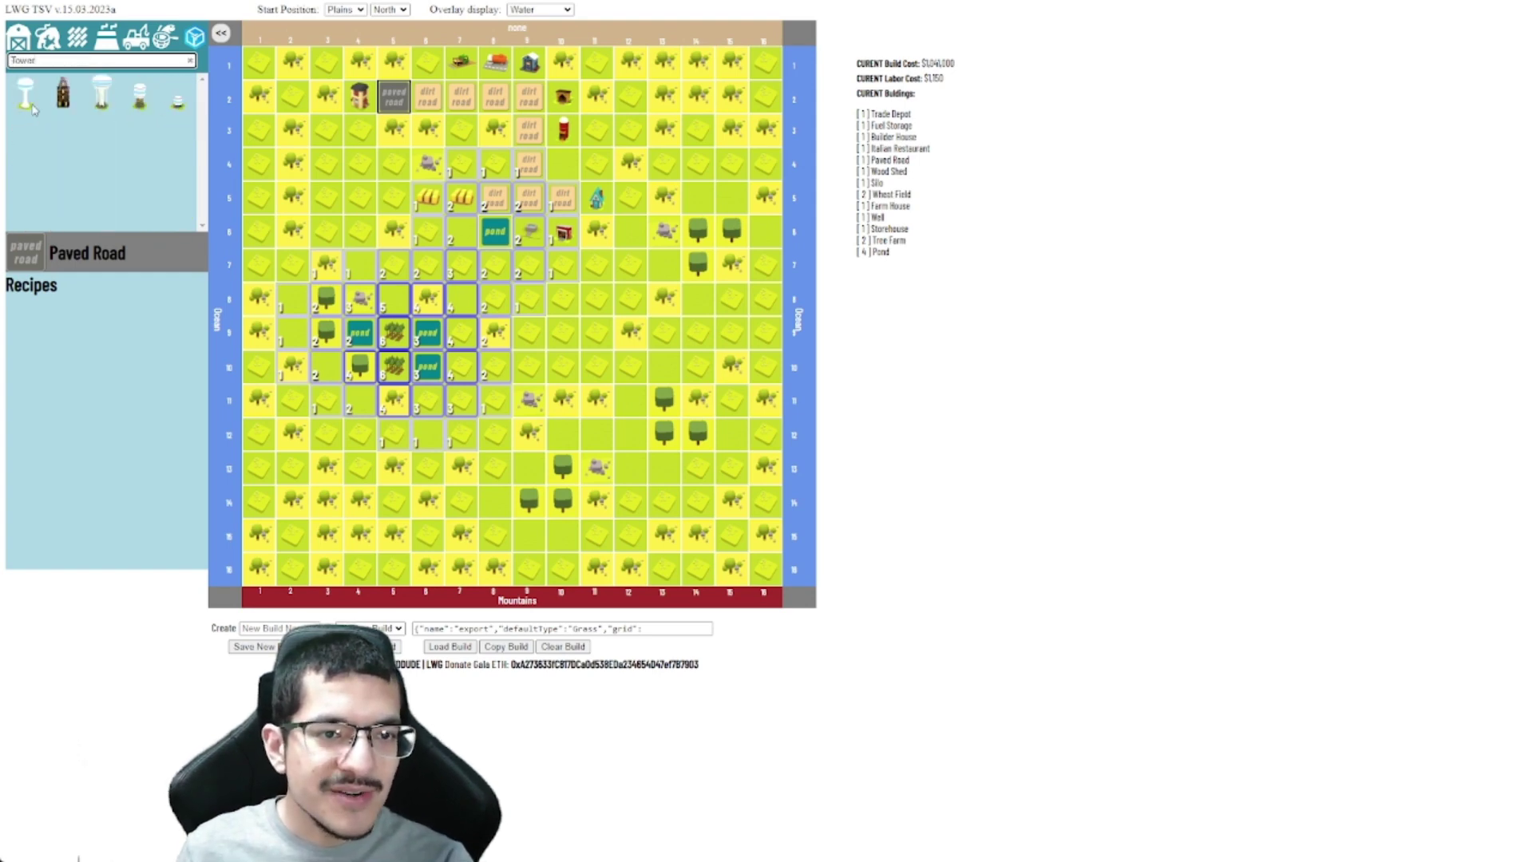
{"action": "double_click", "coordinate": [24, 60]}
{"action": "key", "text": "BackSpace"}
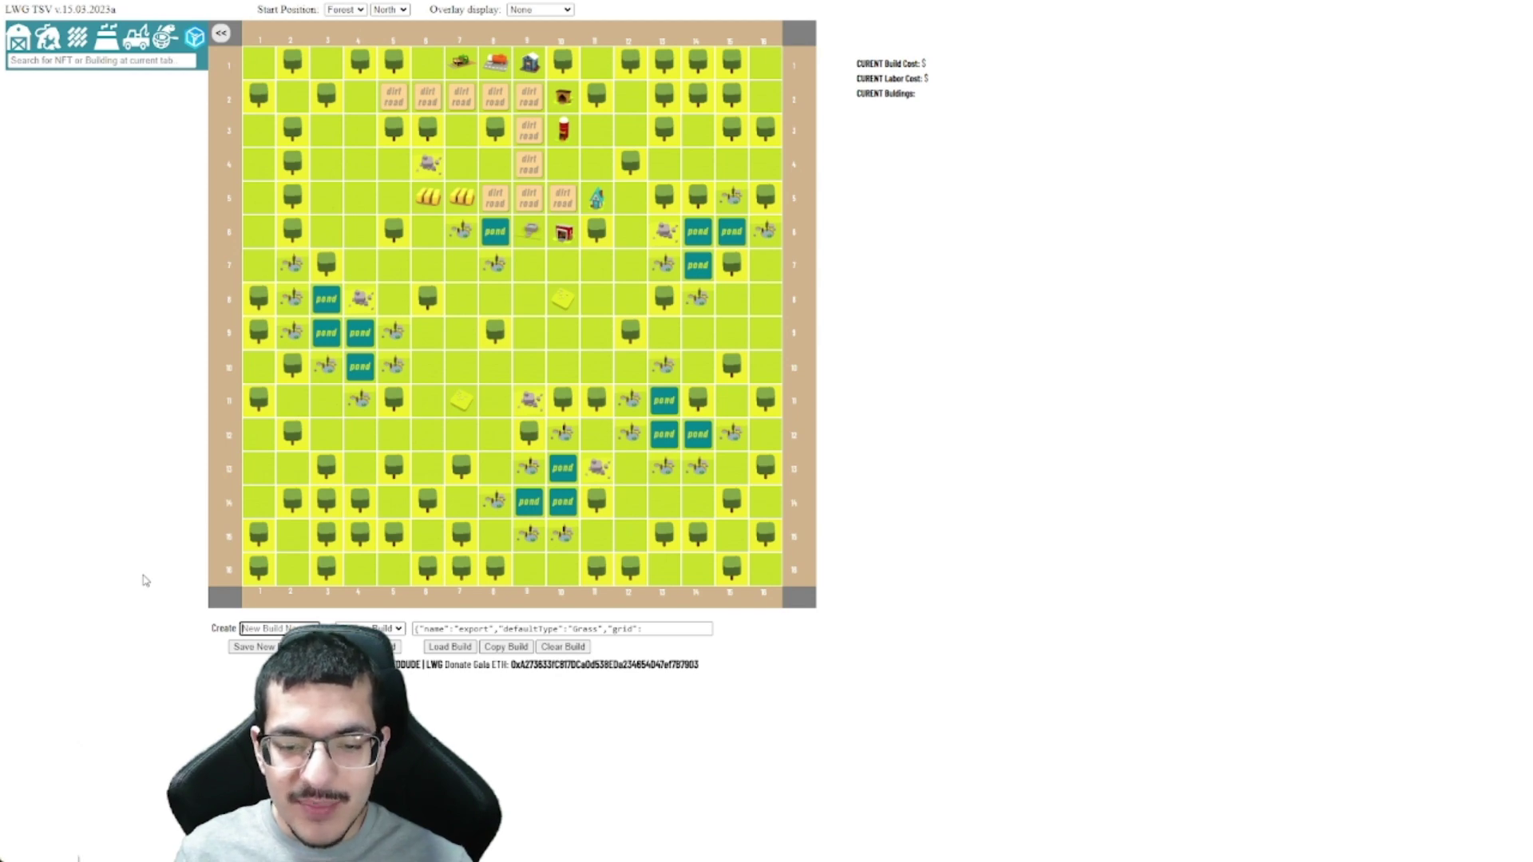
{"action": "left_click", "coordinate": [137, 543]}
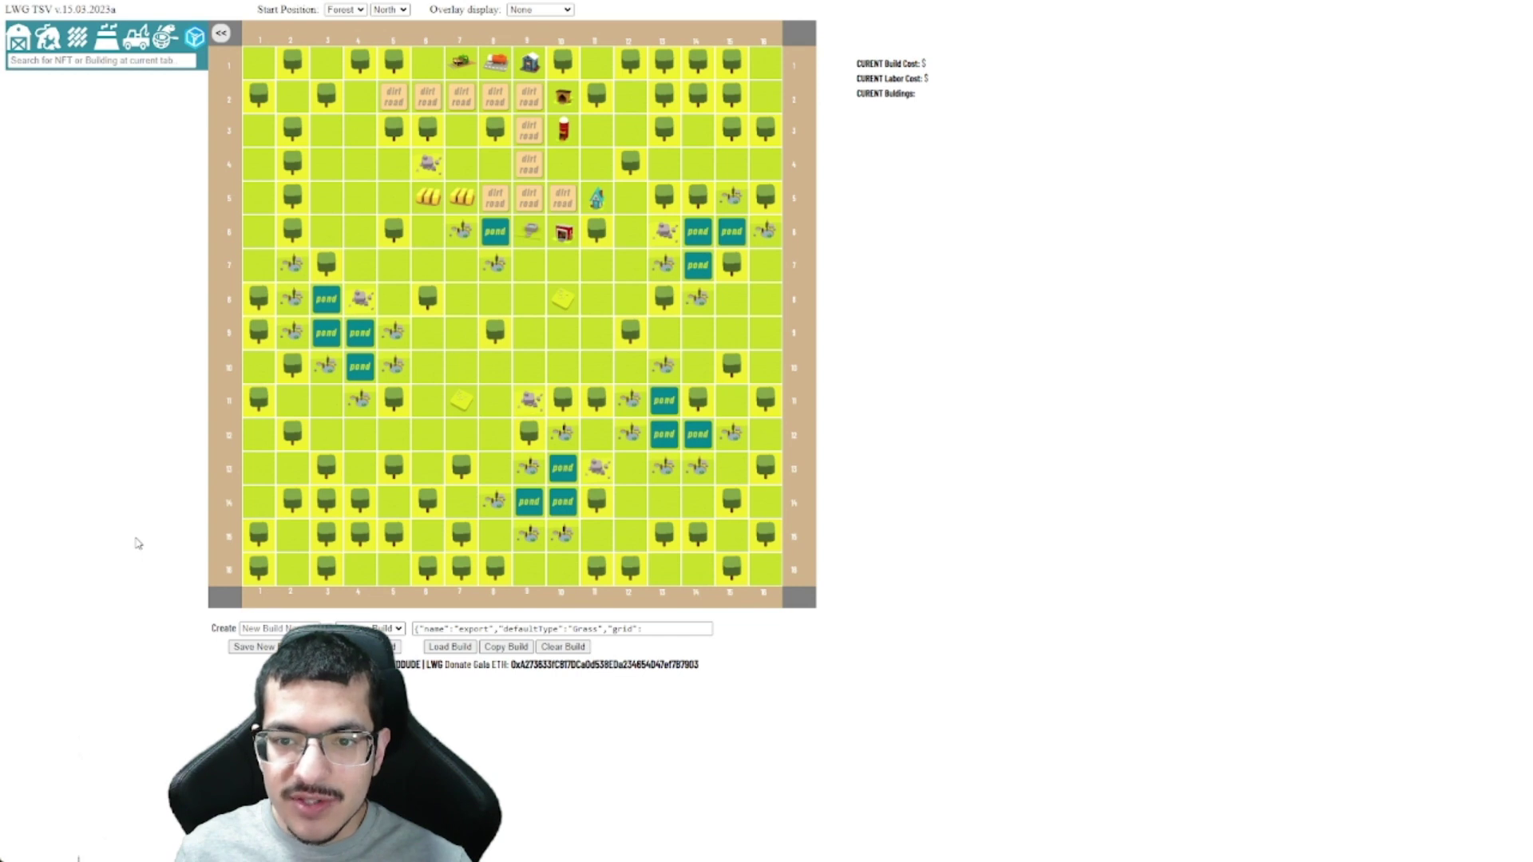